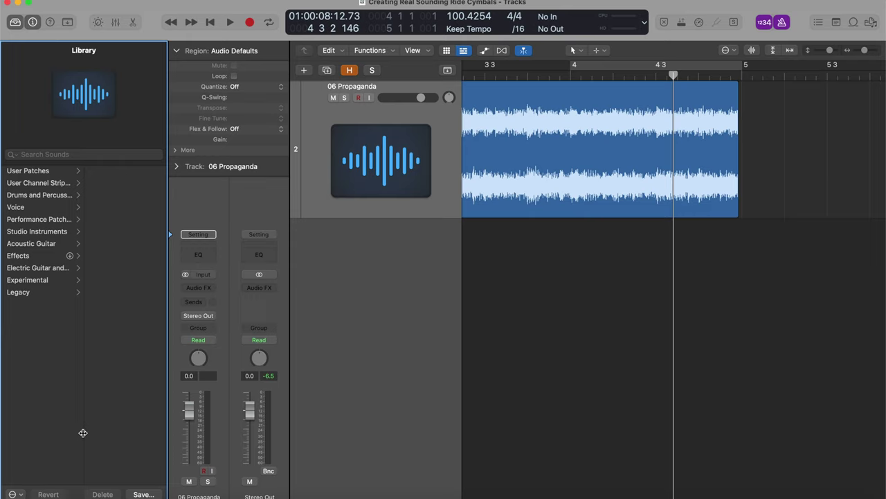
Step: Return the playhead to the start of bar 4 in the 06 Propaganda region
key(space)
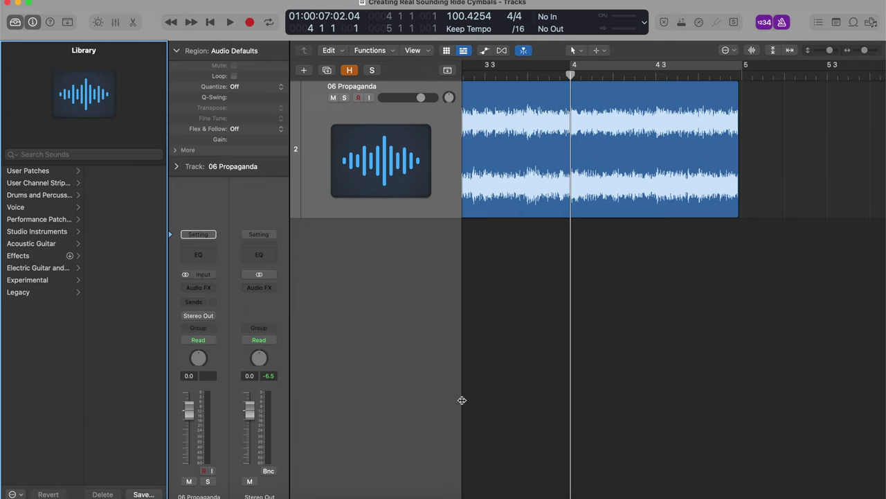
Step: Zoom in around bar 4 and play the 06 Propaganda audio twice
key(super+Right)
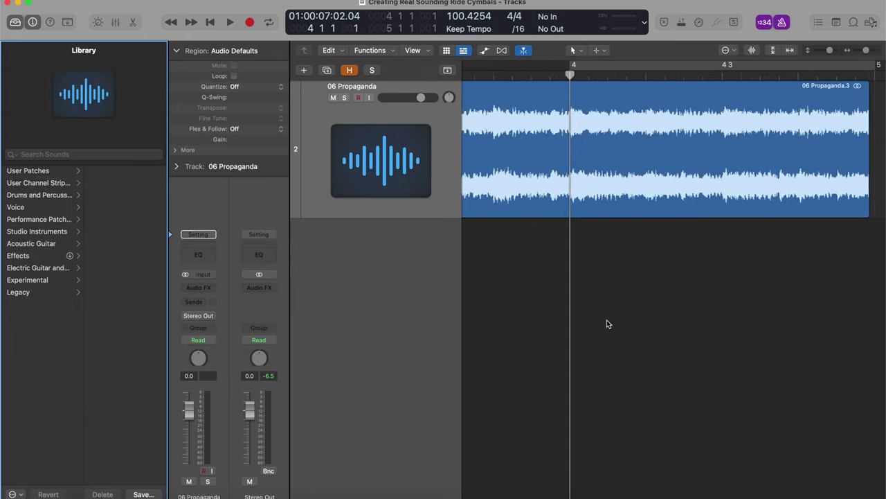
key(space)
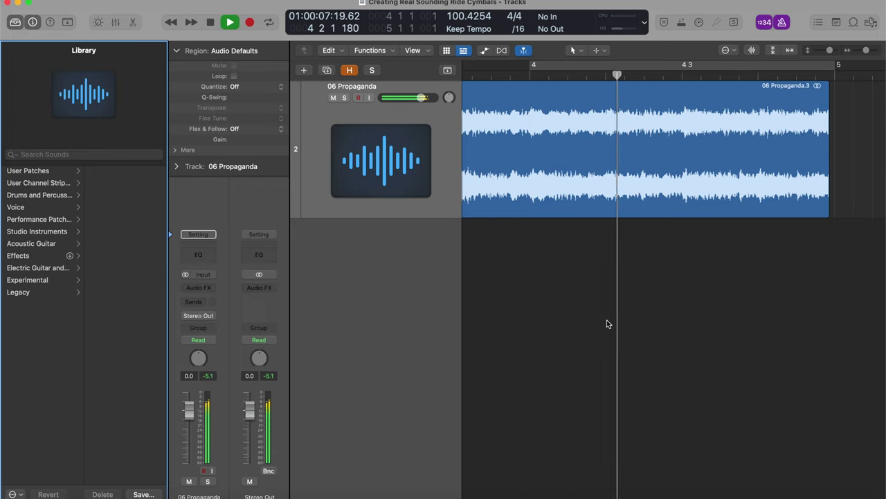
key(space)
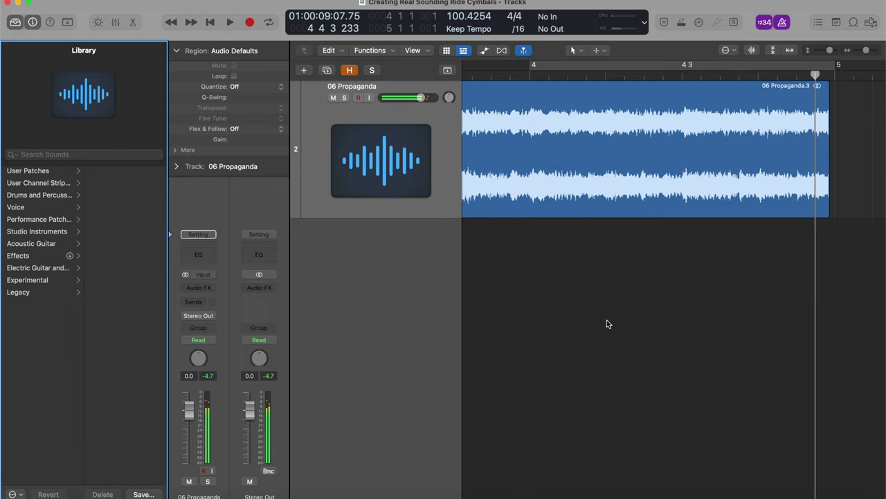
key(space)
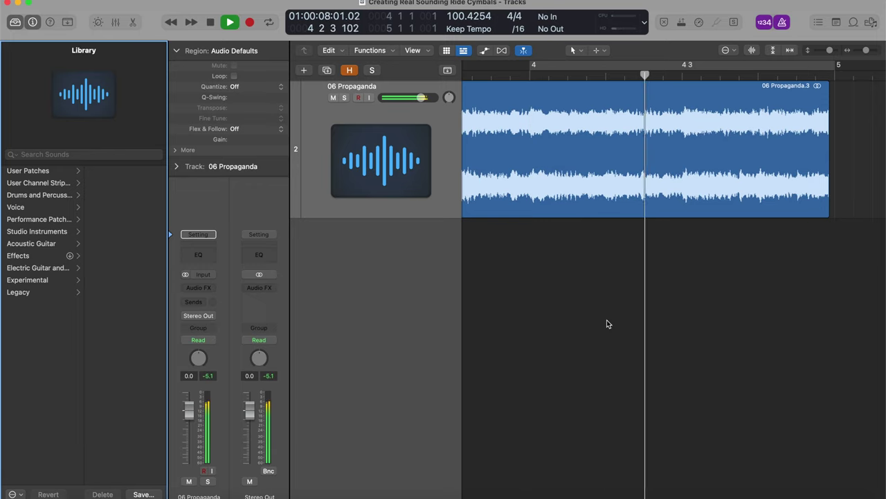
key(space)
Step: Zoom out to show bars 3 to 5 with the whole region
key(super+Left)
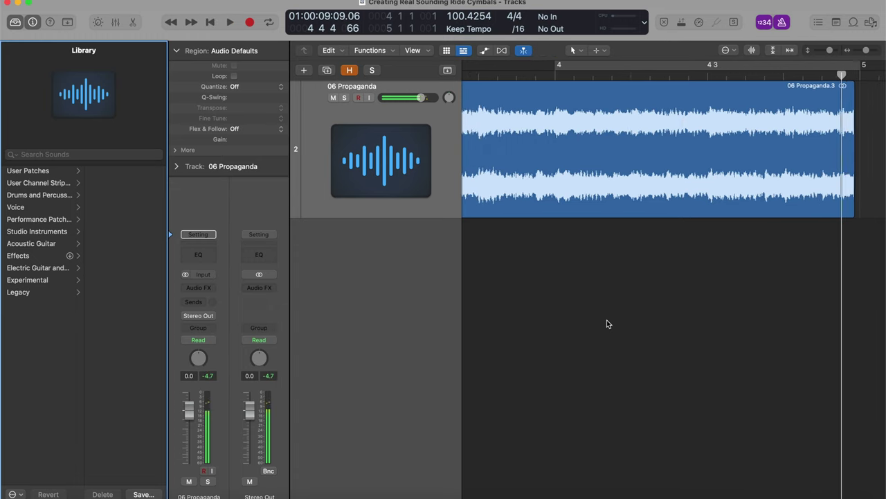
key(super+Left)
key(super+Left)
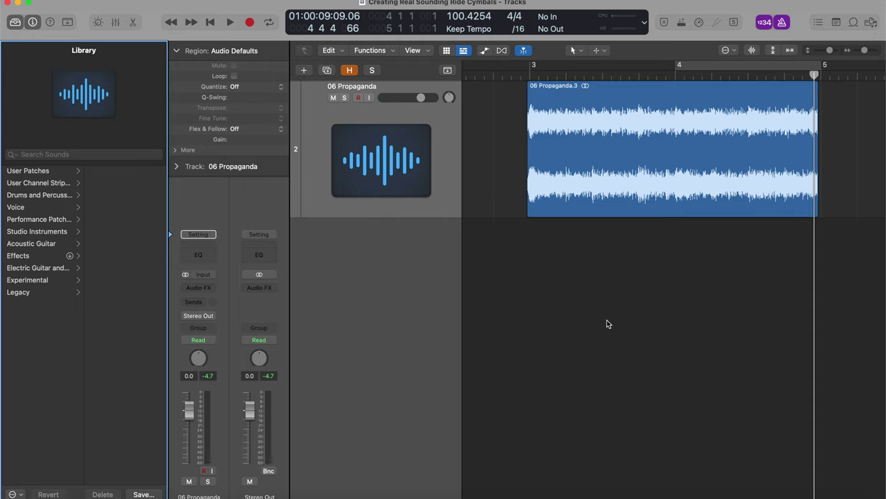
click(607, 323)
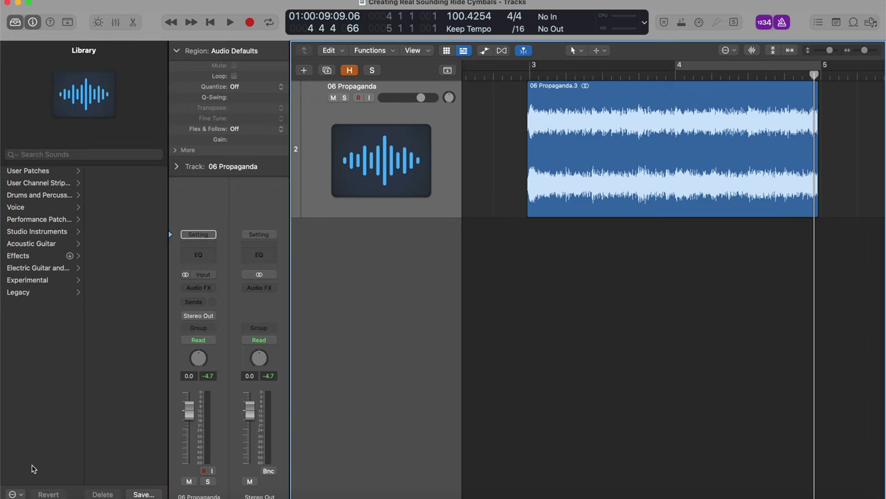
Step: Create a Software Instrument track, Inst 2, with an empty channel strip
key(alt+super+n)
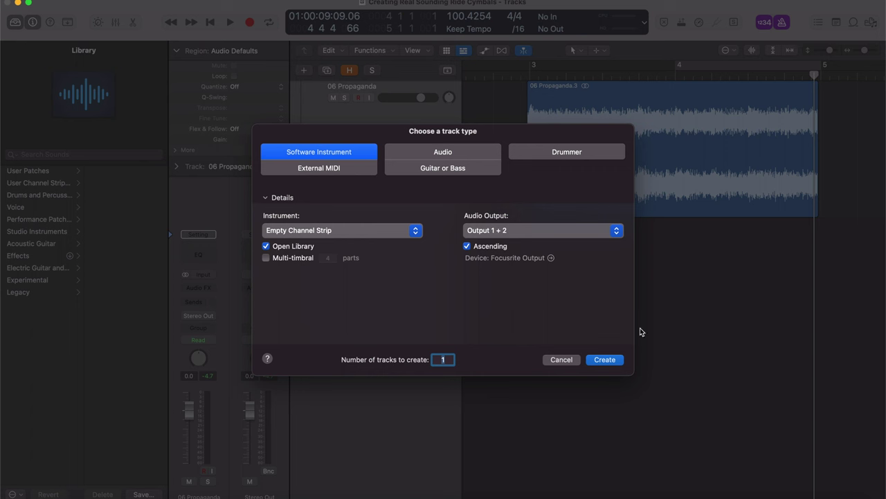
click(605, 359)
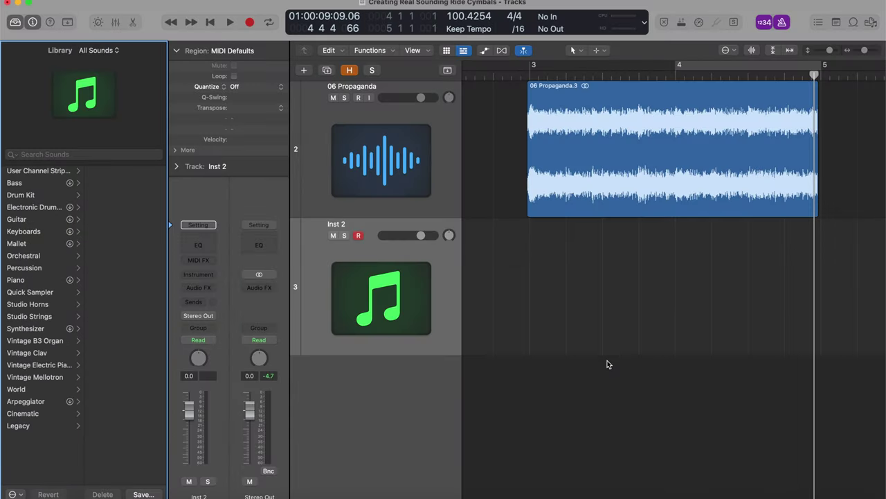
Step: In the Mixer, load AU Instruments > Ugritone > Ugritone Drums (Stereo) on Inst 2
key(x)
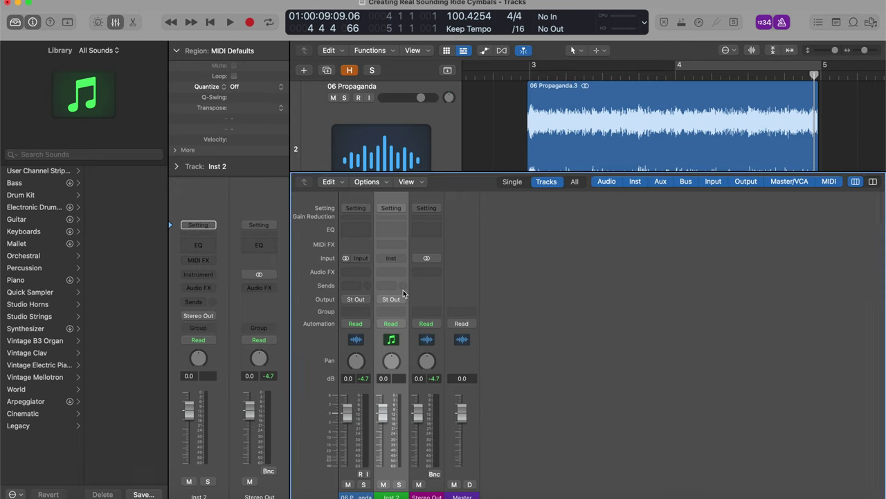
click(398, 259)
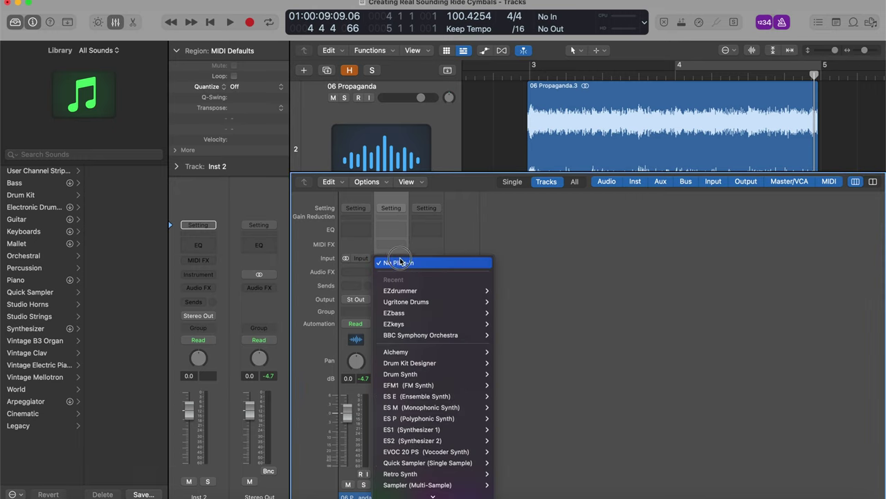
mouse_move(416, 494)
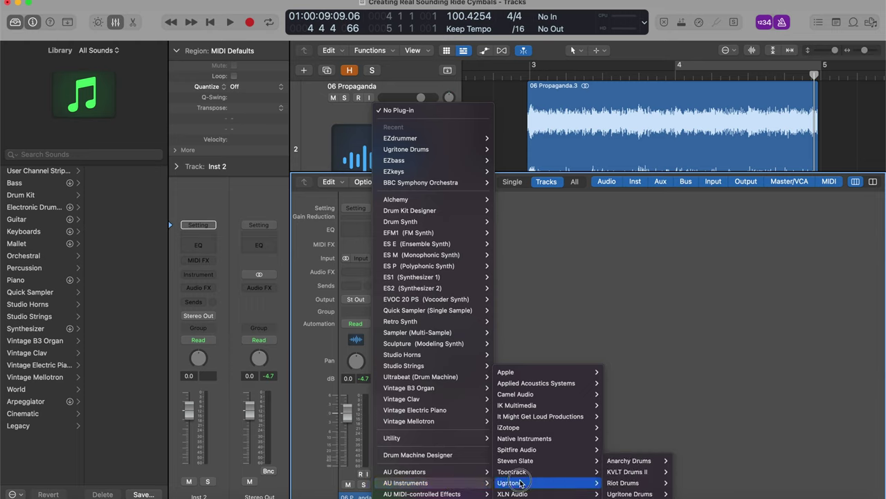
mouse_move(597, 487)
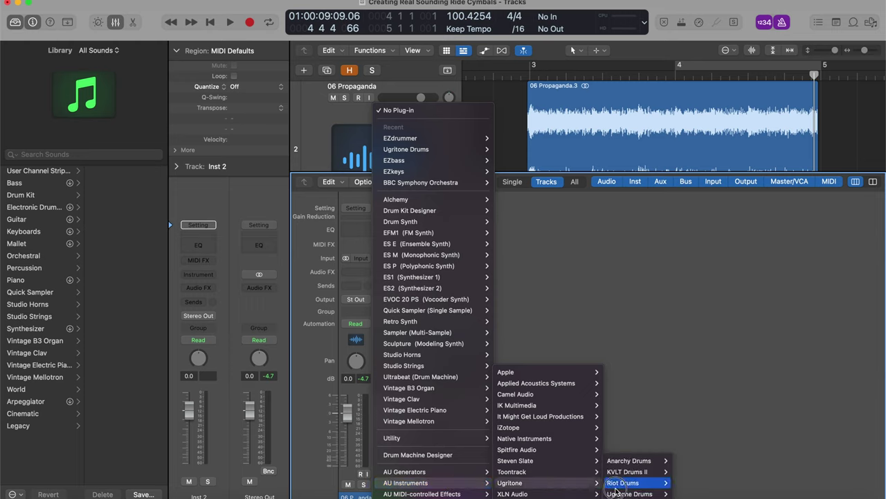
mouse_move(629, 493)
click(691, 484)
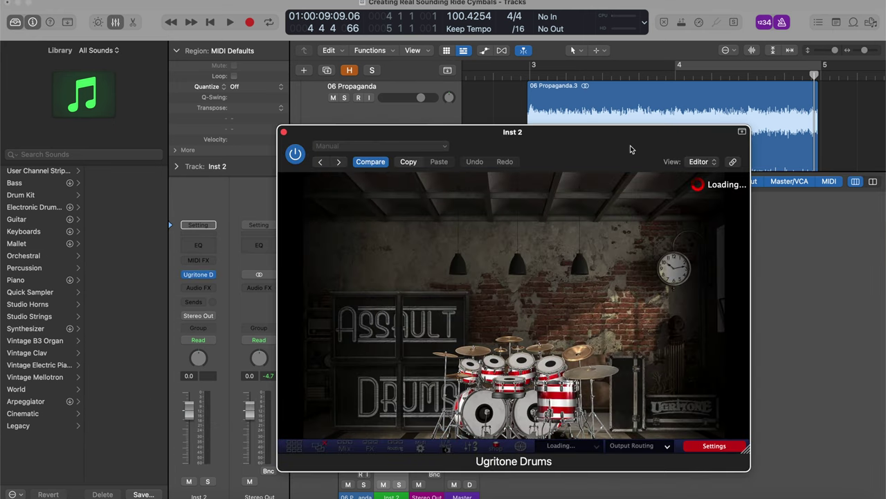
Step: Read the Ugritone ride cymbal's Midinotes in its Routing settings, then close them
drag(619, 148, 348, 19)
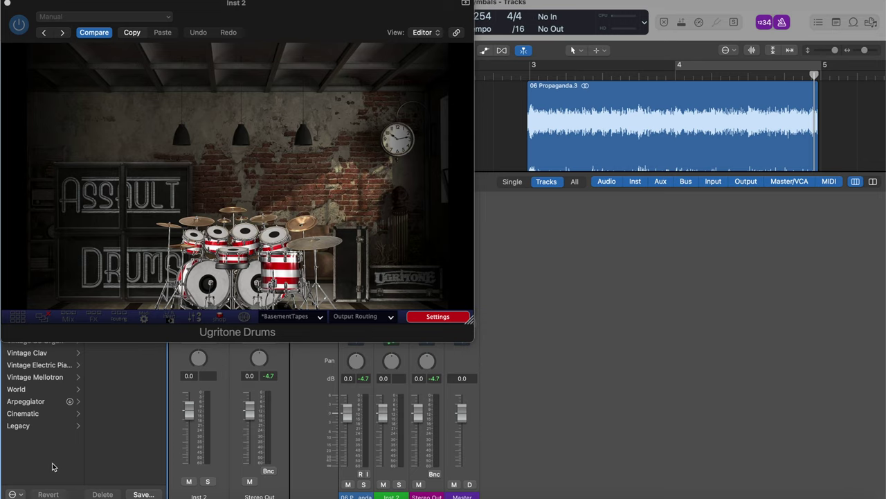
click(318, 246)
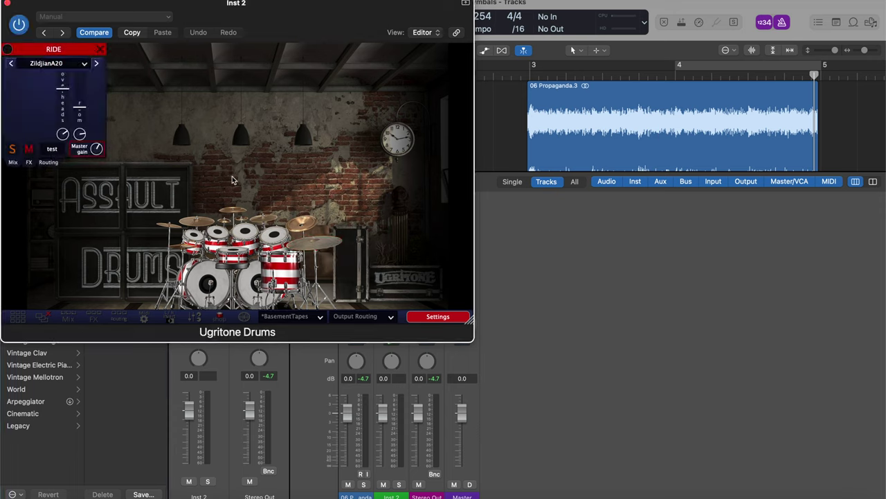
click(49, 163)
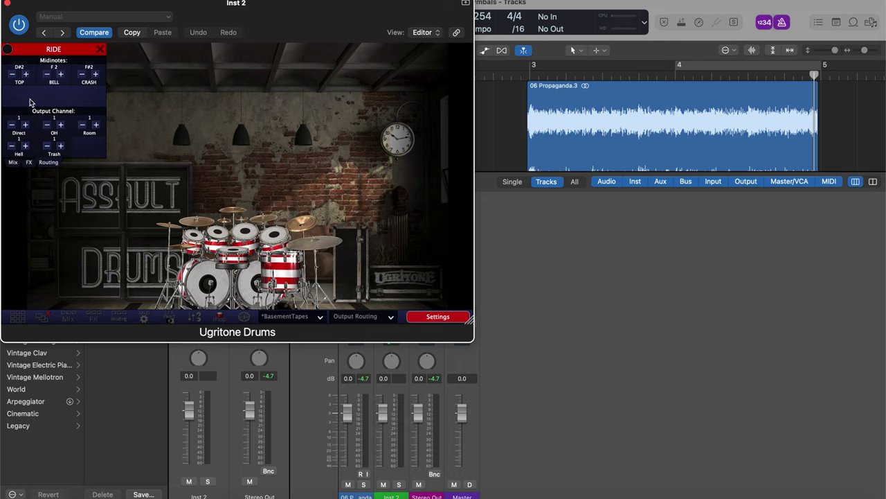
click(101, 49)
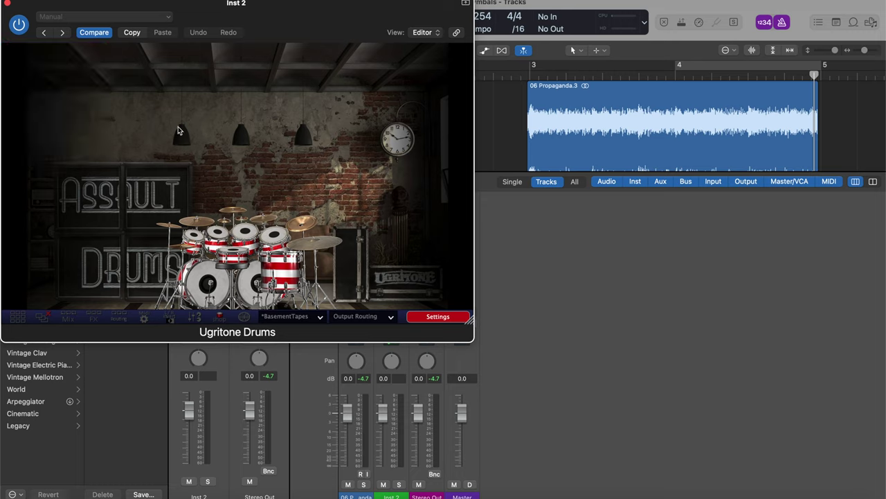
Step: Mute the 06 Propaganda audio track
click(48, 466)
key(ctrl+m)
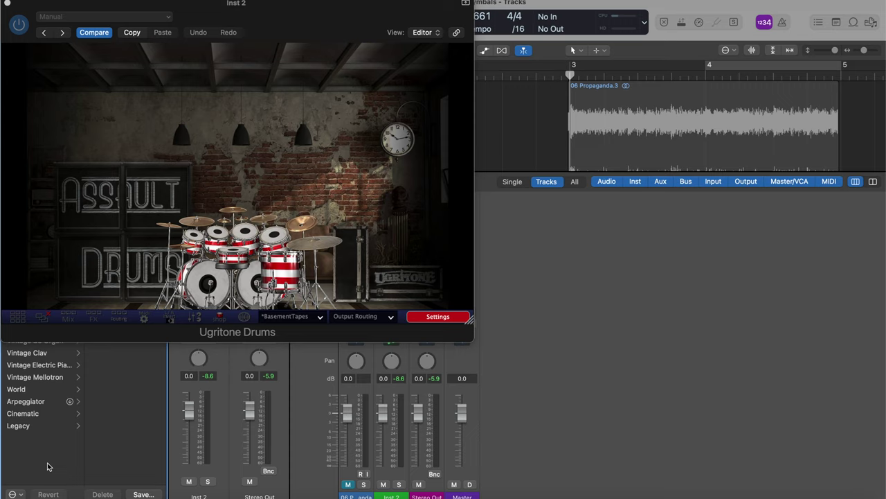
click(501, 153)
Step: Hide the mixer, show Musical Typing, and audition the F2 ride bell and ride top sounds
key(x)
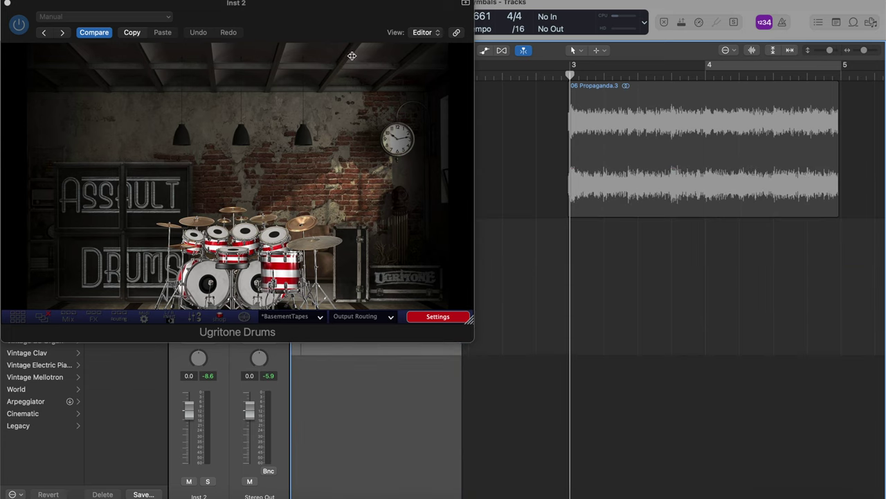
click(284, 0)
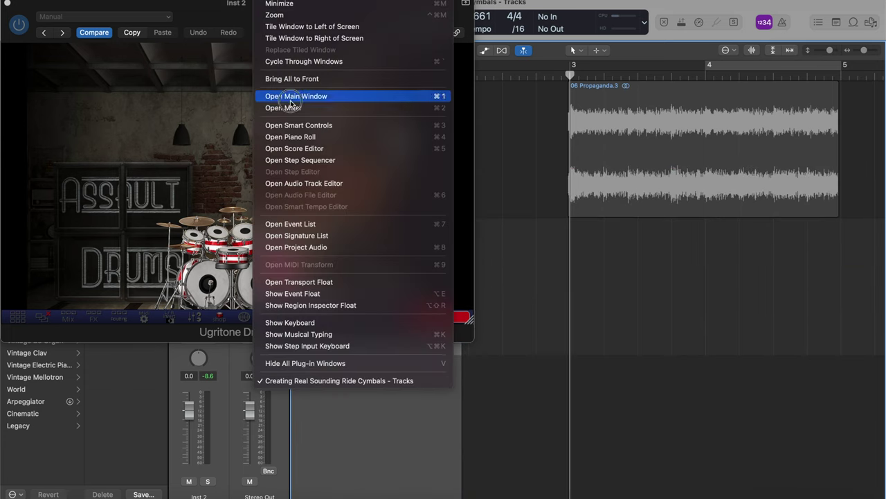
click(303, 335)
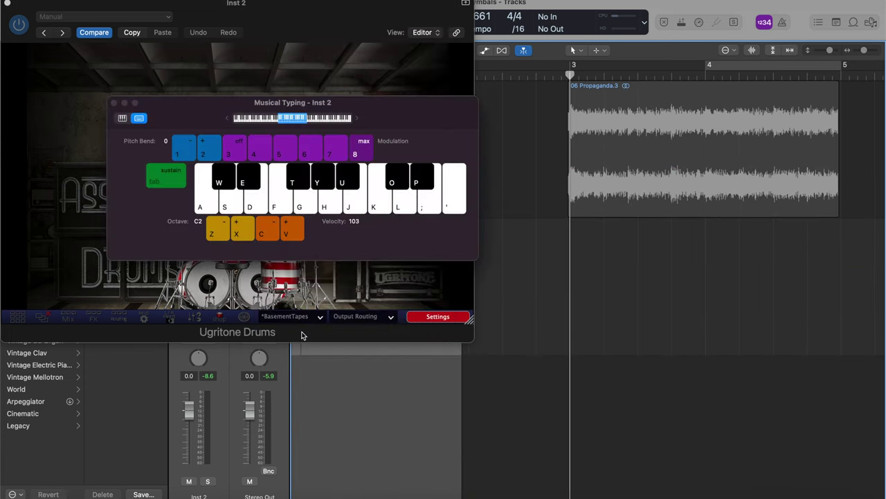
click(278, 205)
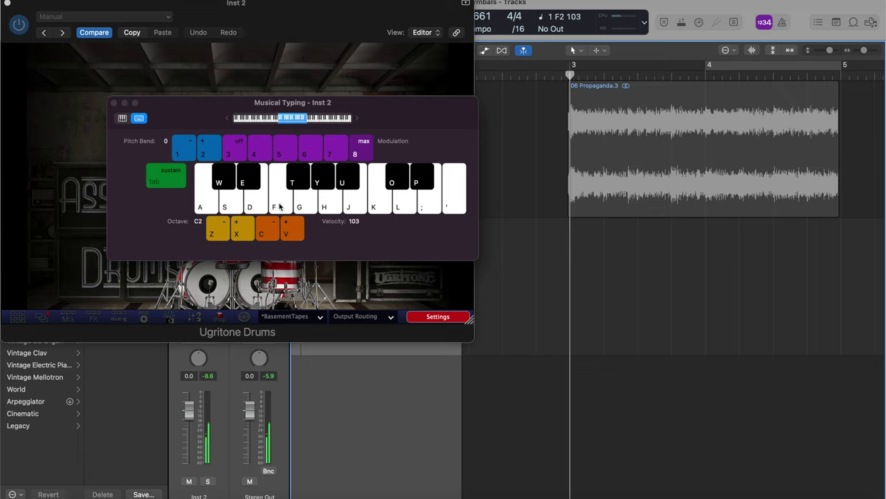
click(246, 177)
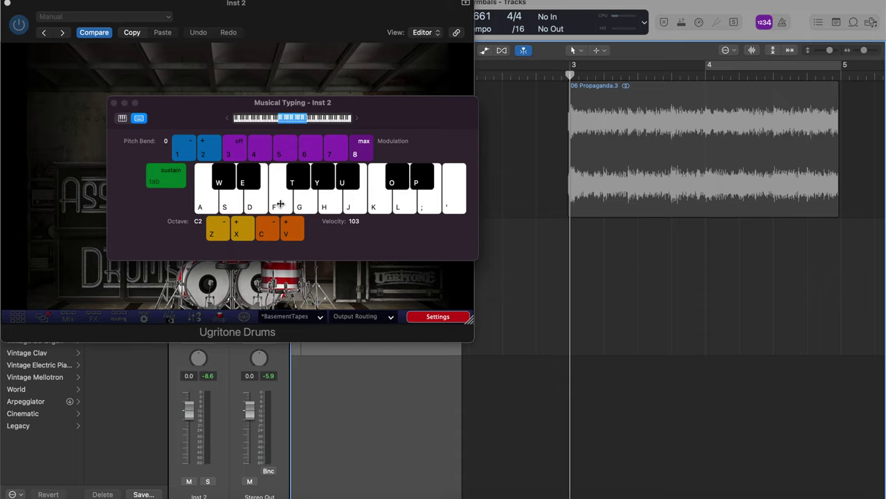
Step: Record a take of eight ride bell hits on Inst 2
key(space)
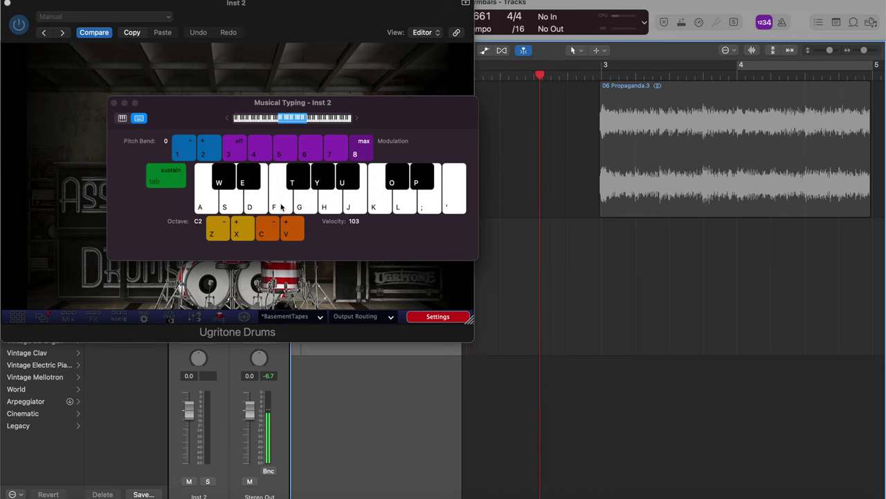
click(281, 207)
click(281, 206)
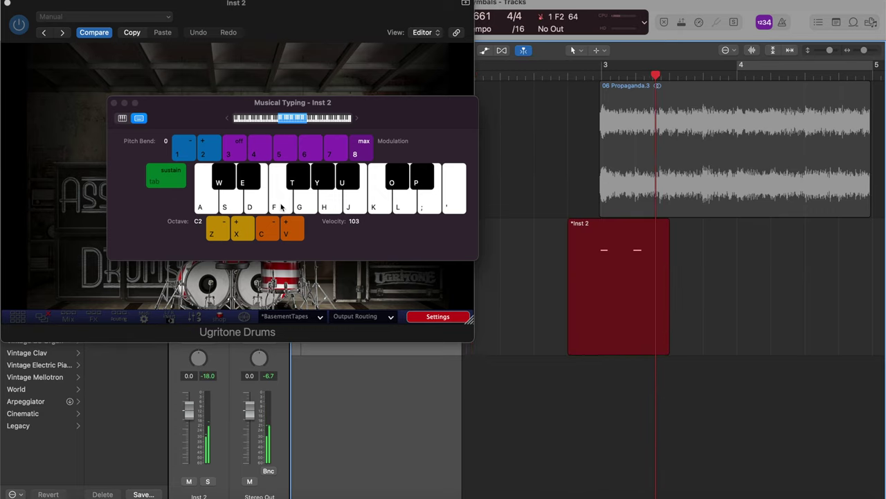
click(281, 207)
click(281, 207)
click(281, 207)
click(281, 207)
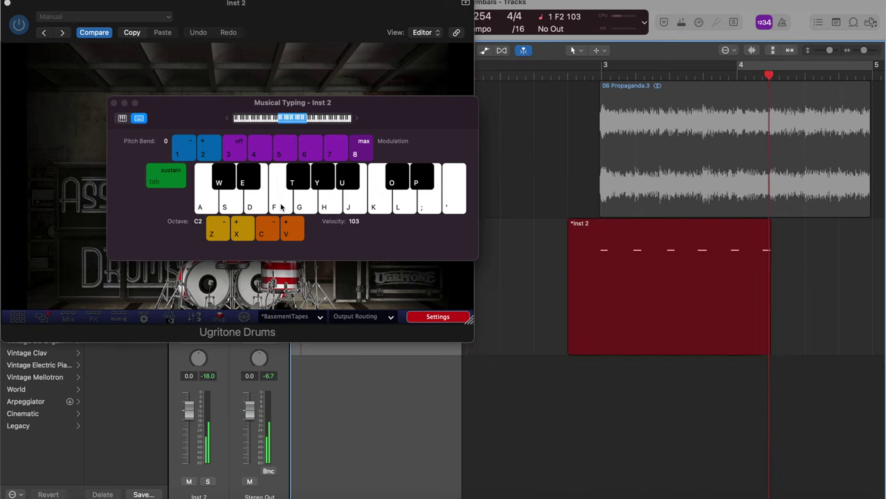
click(282, 206)
click(282, 206)
key(space)
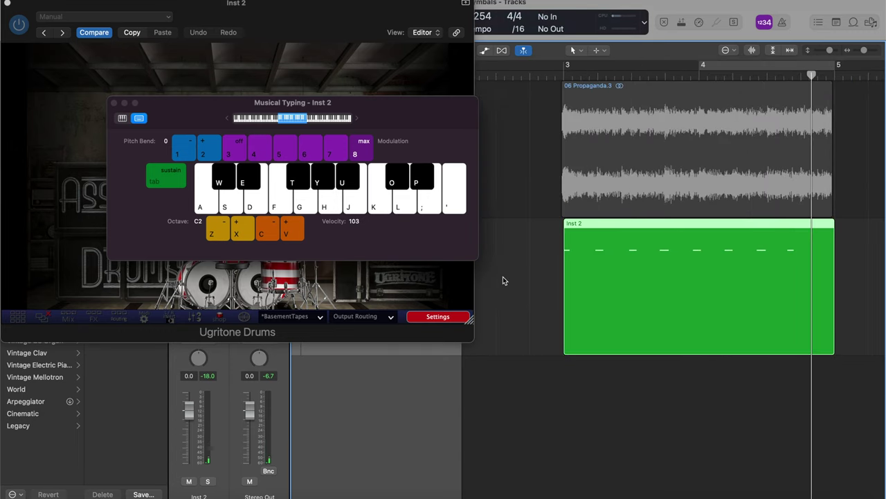
Step: Record steady D#2 ride notes from bar 3 using the E key
key(e)
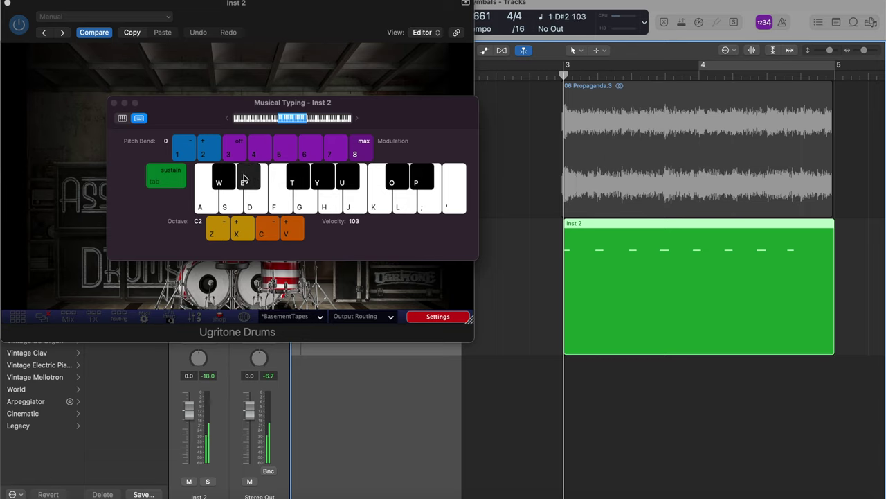
key(r)
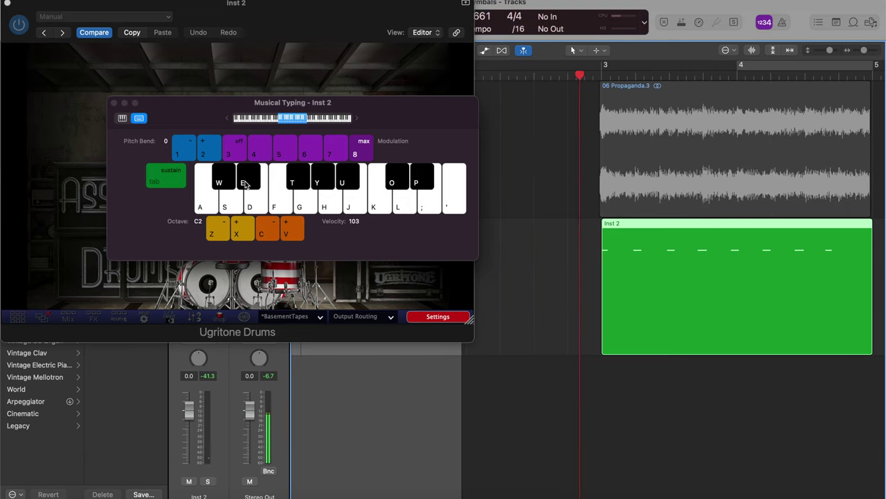
key(e)
key(e)
key(e)
key(e)
key(e)
key(e)
key(e)
key(e)
key(e)
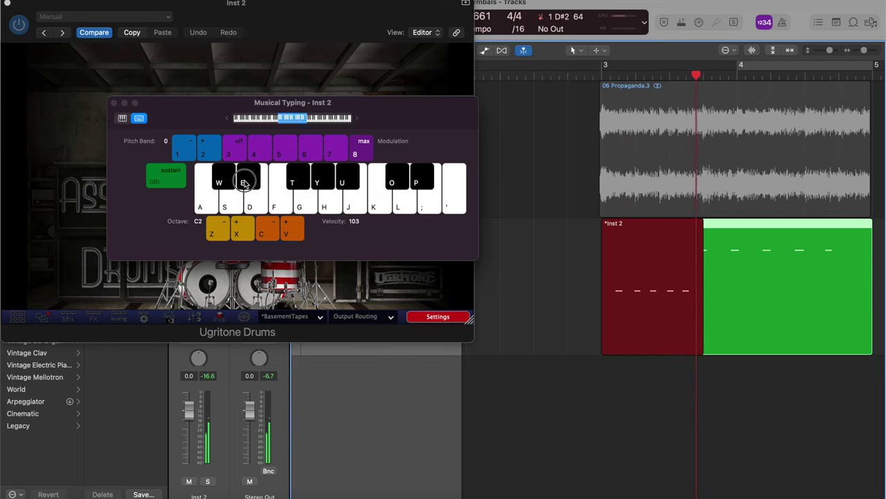
key(e)
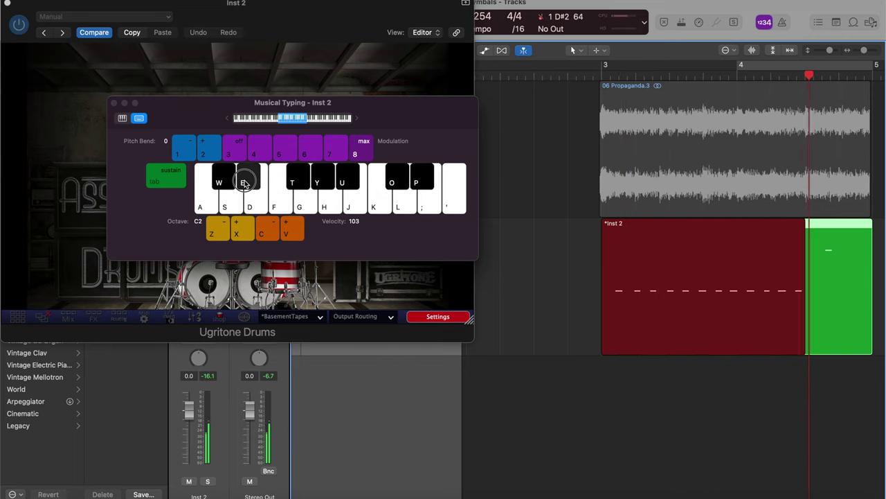
key(space)
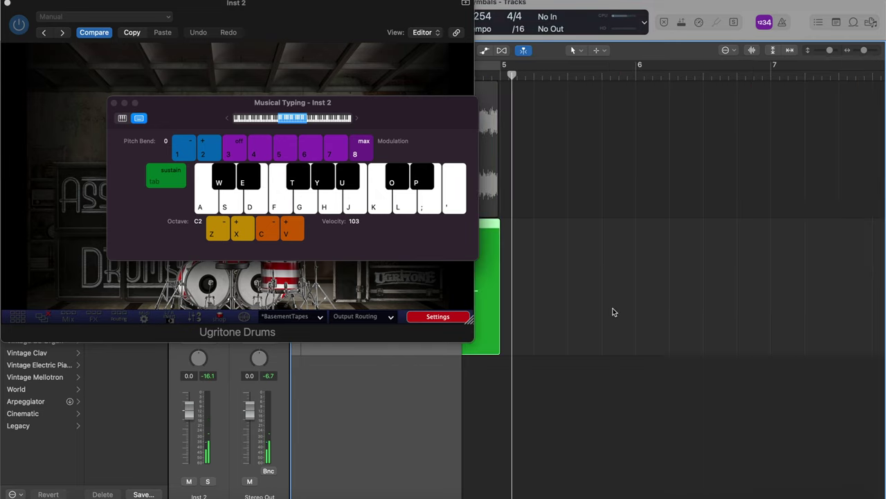
key(super+Left)
Step: Close Musical Typing and open the recorded ride region in the piano roll
scroll(612, 316, left, 2)
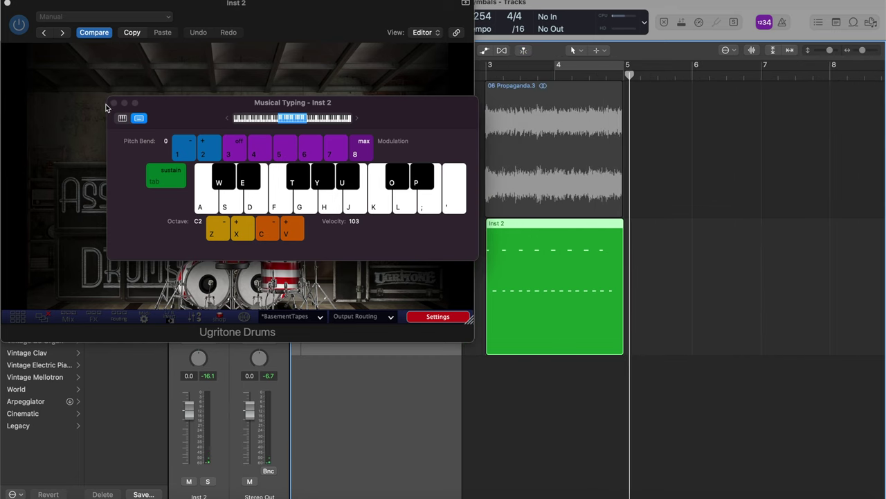
click(114, 102)
key(super+Right)
scroll(603, 323, left, 2)
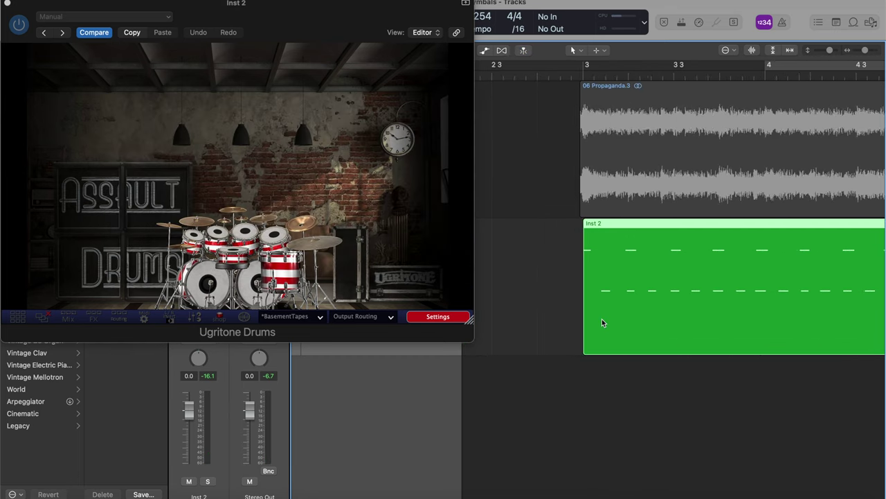
scroll(602, 323, right, 4)
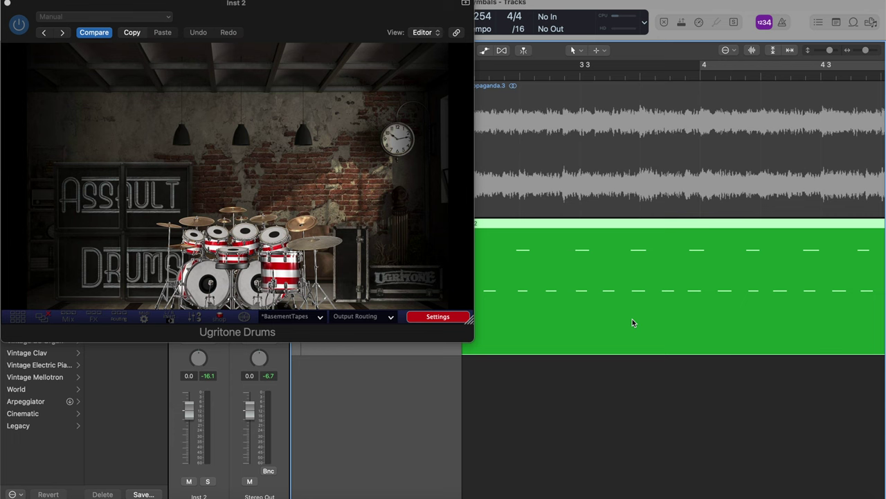
double_click(632, 323)
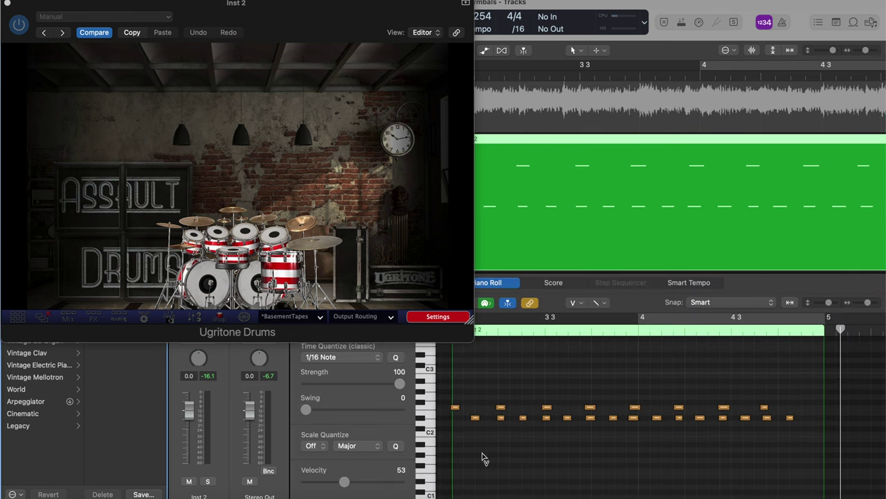
Step: Play back the recorded ride part and zoom in on its piano roll notes
key(space)
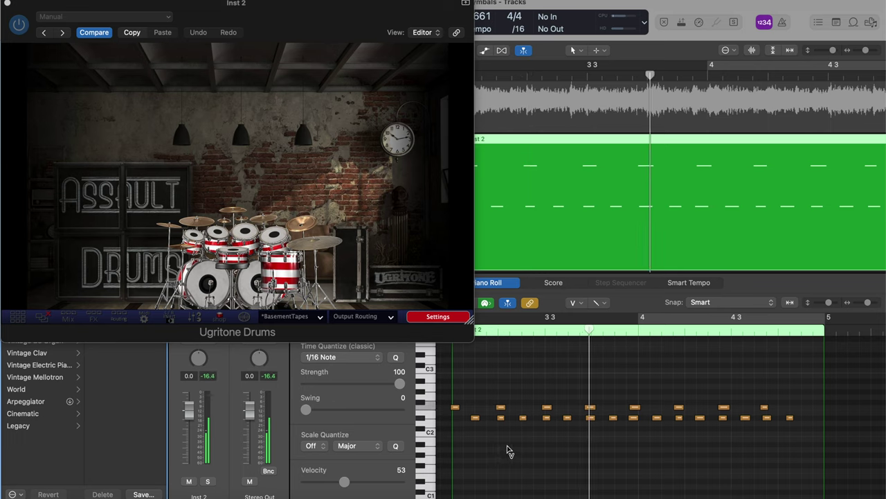
scroll(505, 452, right, 1)
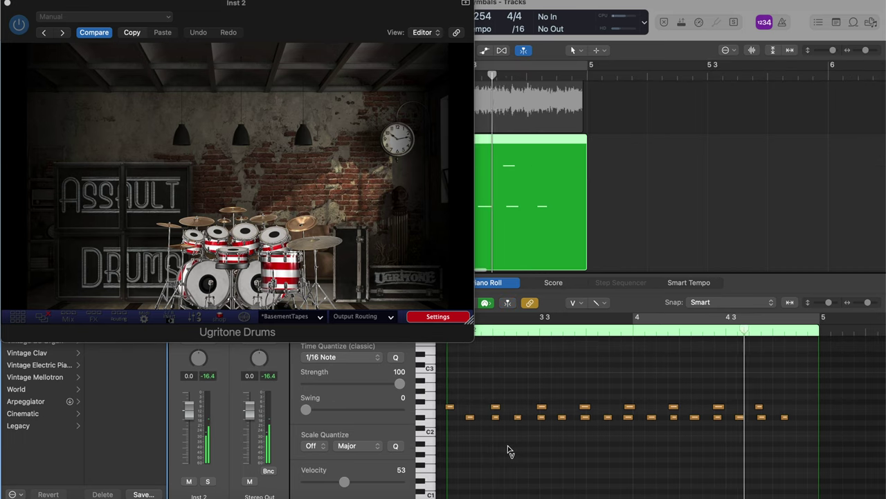
scroll(543, 452, left, 1)
key(super+Right)
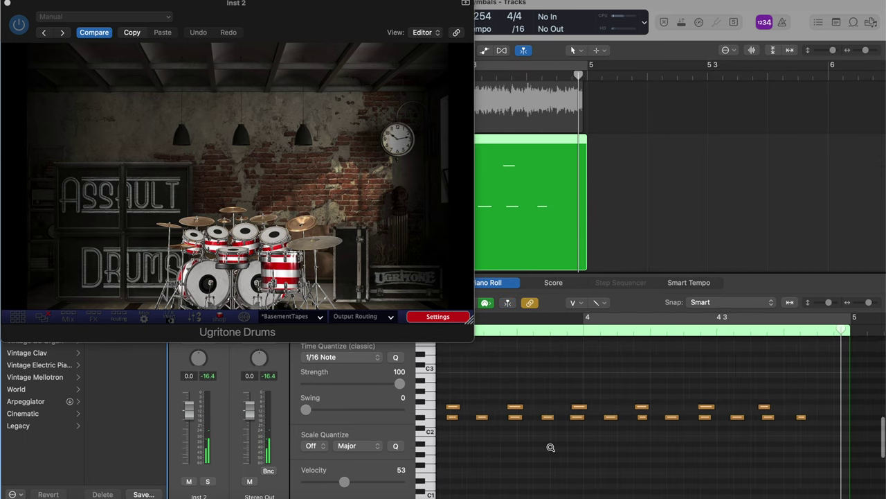
key(t)
key(t)
key(super+Left)
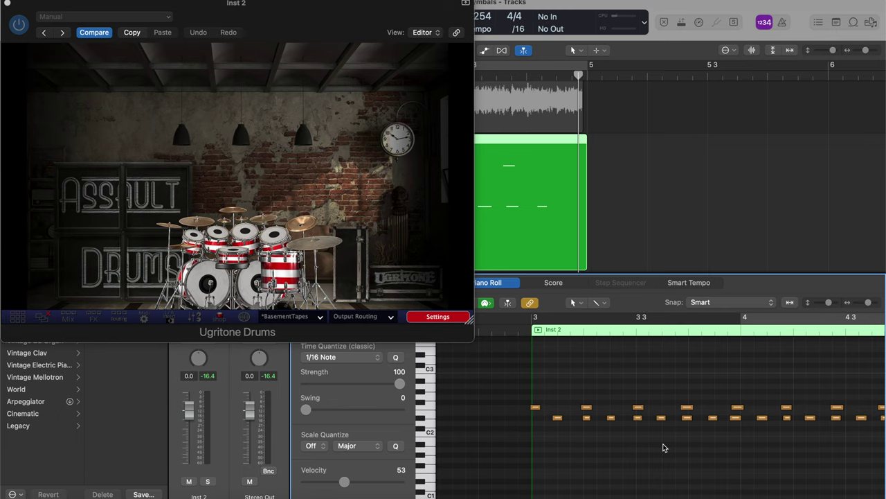
Step: Close the Ugritone Drums plugin window and return the playhead to bar 3
scroll(663, 447, down, 3)
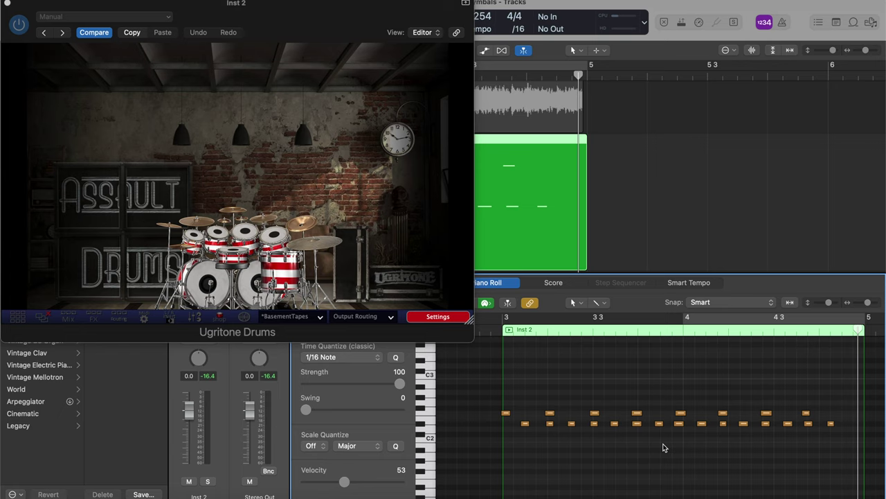
scroll(664, 448, right, 2)
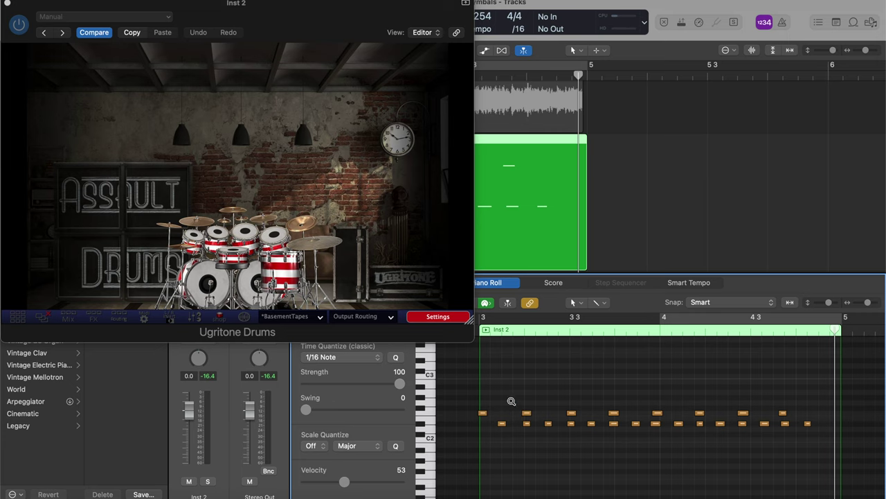
key(super+Right)
scroll(511, 404, left, 5)
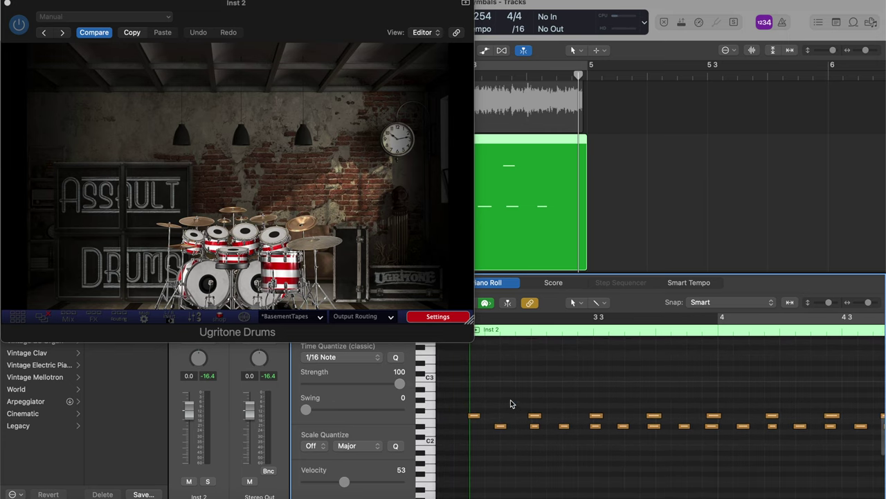
click(7, 5)
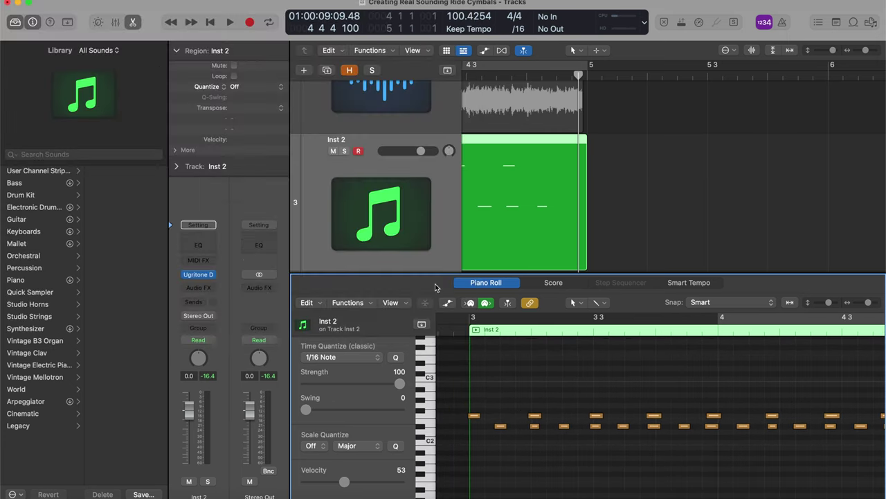
key(comma)
key(comma)
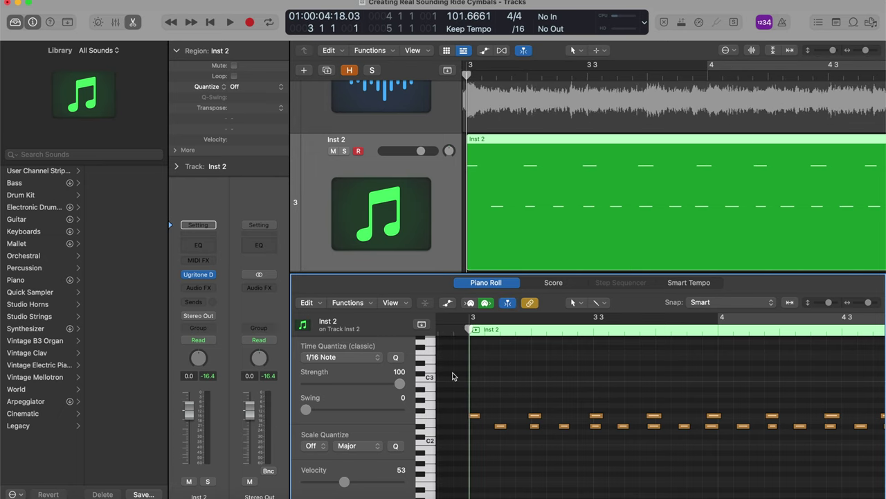
Step: Set a bar 3–4 cycle, split Inst 2's region at bar 4 keeping notes, and delete the rest
key(super+Left)
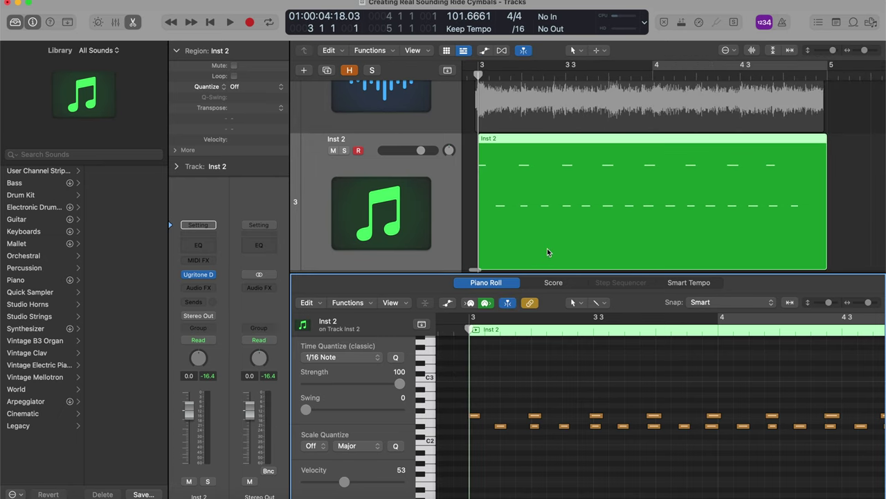
drag(480, 66, 657, 65)
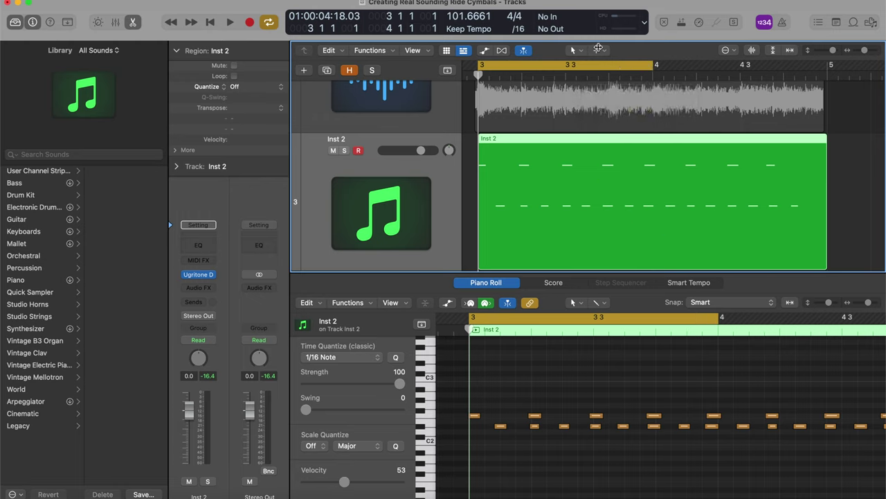
click(596, 49)
click(627, 110)
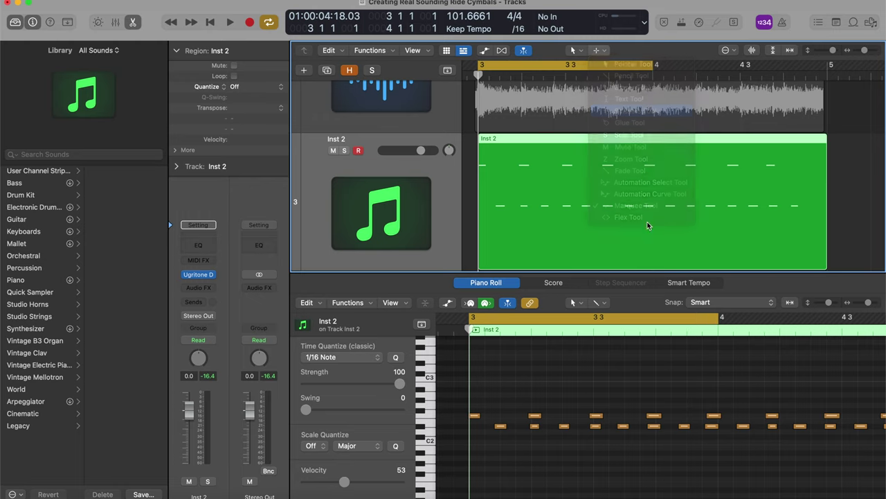
click(653, 225)
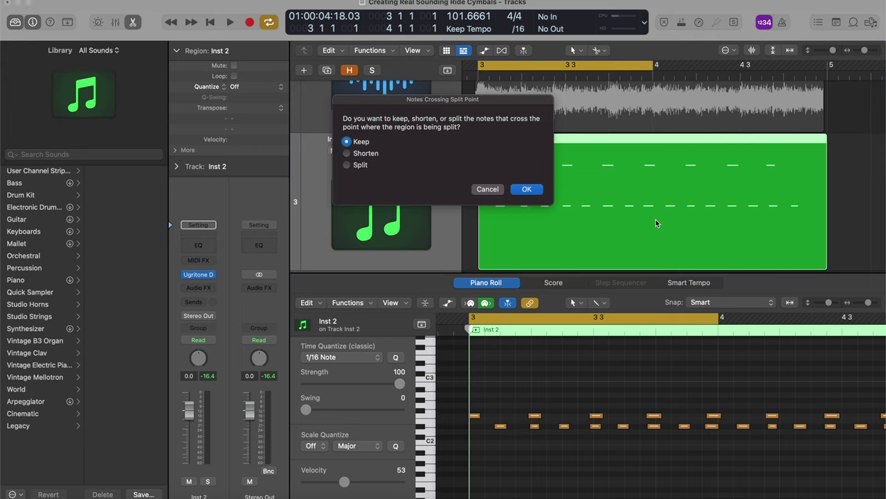
key(Return)
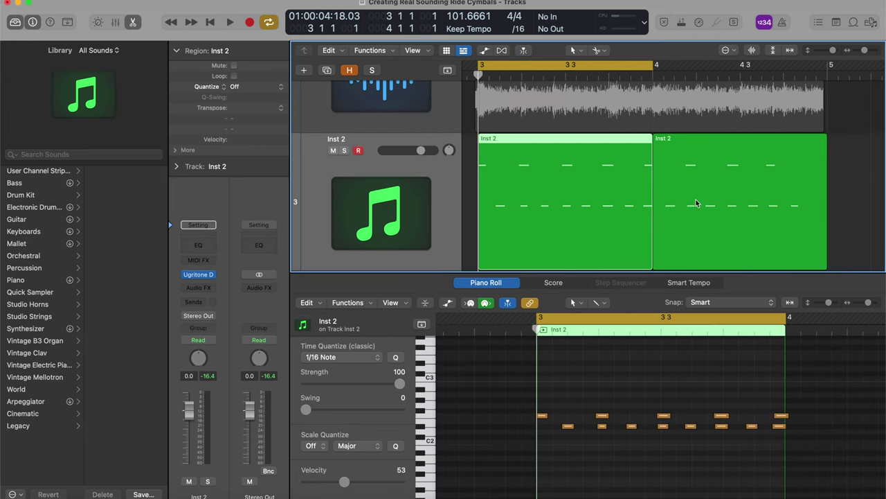
key(Delete)
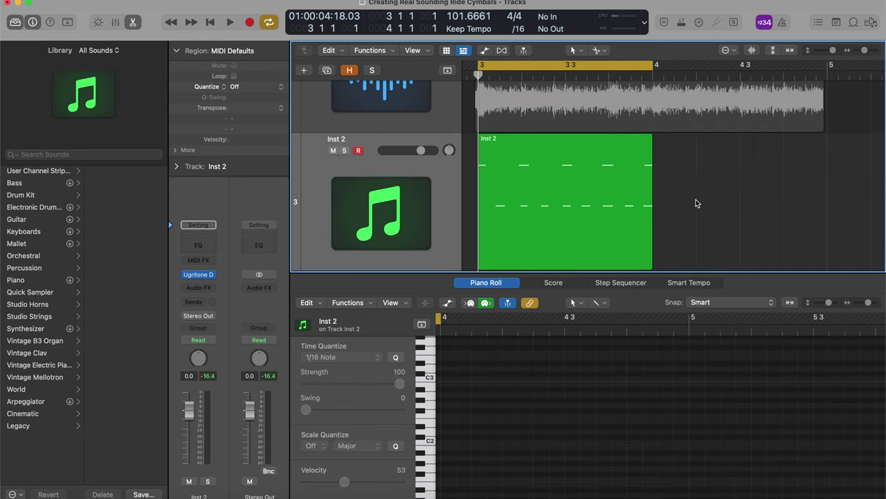
Step: Select the region's ride bell notes in the piano roll and delete the last one
click(616, 216)
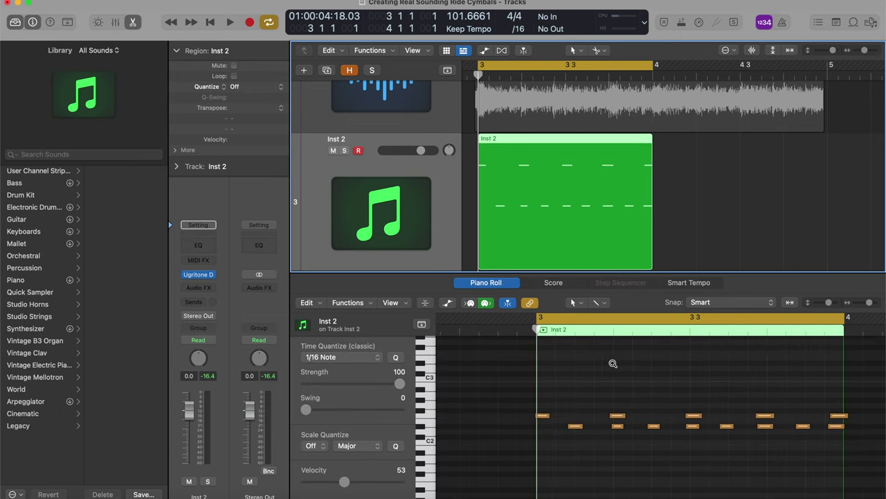
scroll(612, 362, up, 3)
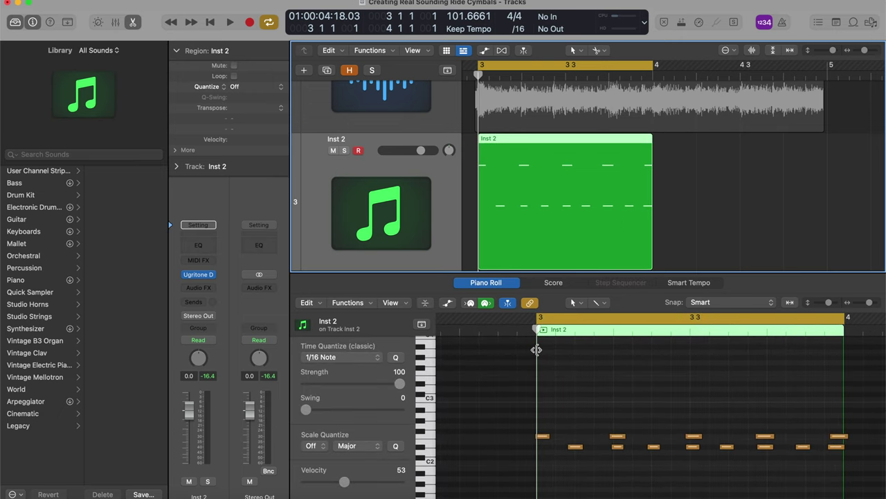
click(539, 328)
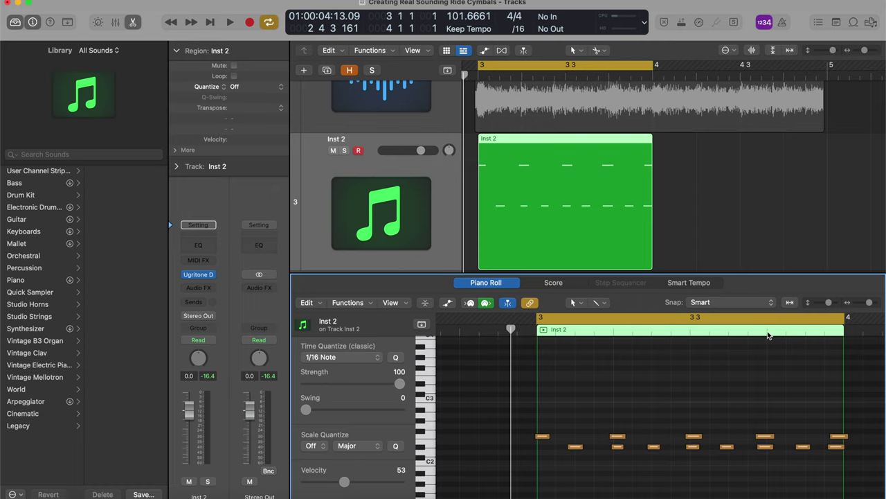
scroll(755, 363, right, 2)
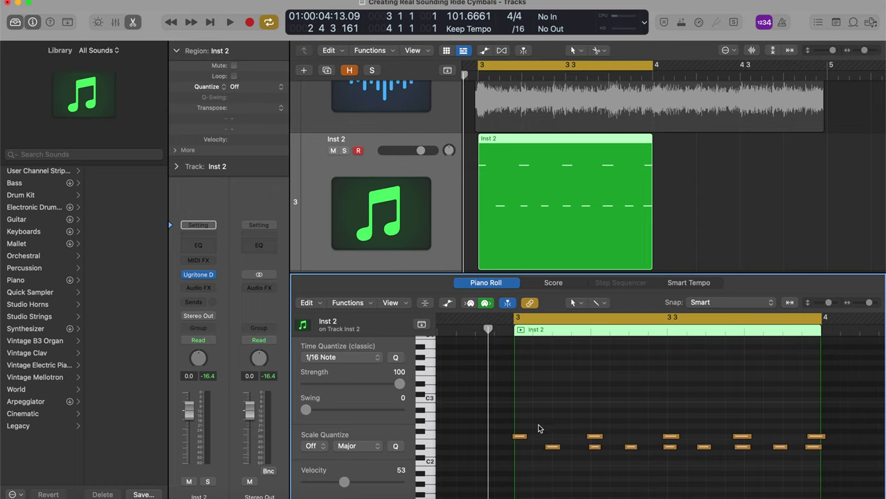
click(429, 436)
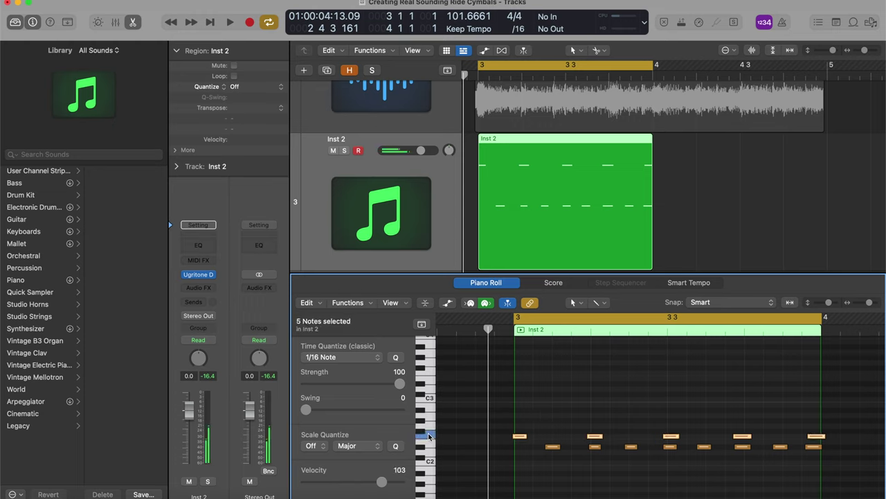
click(756, 397)
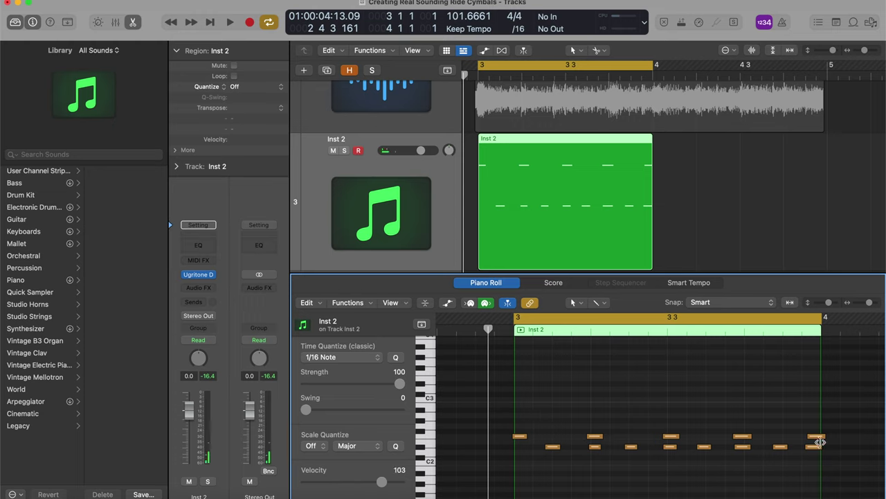
click(815, 436)
key(Delete)
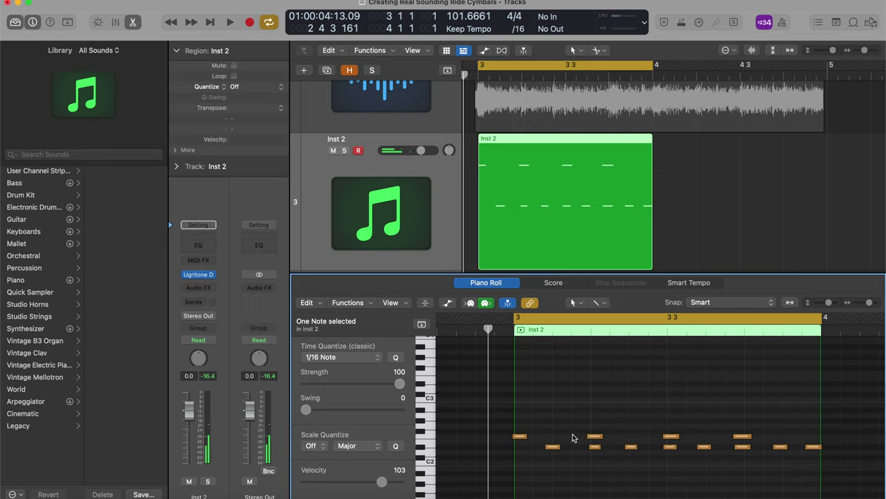
Step: Nudge each of the four remaining bell notes slightly later, then play the bar
drag(520, 437, 523, 437)
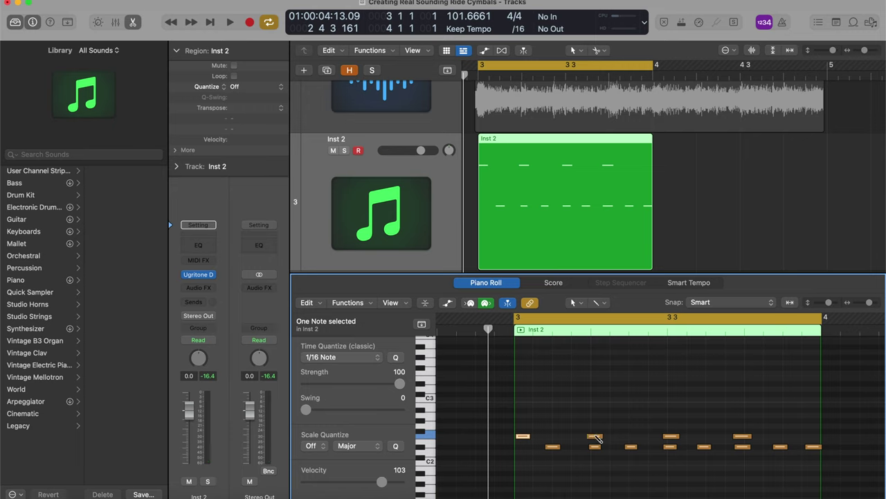
drag(595, 437, 599, 437)
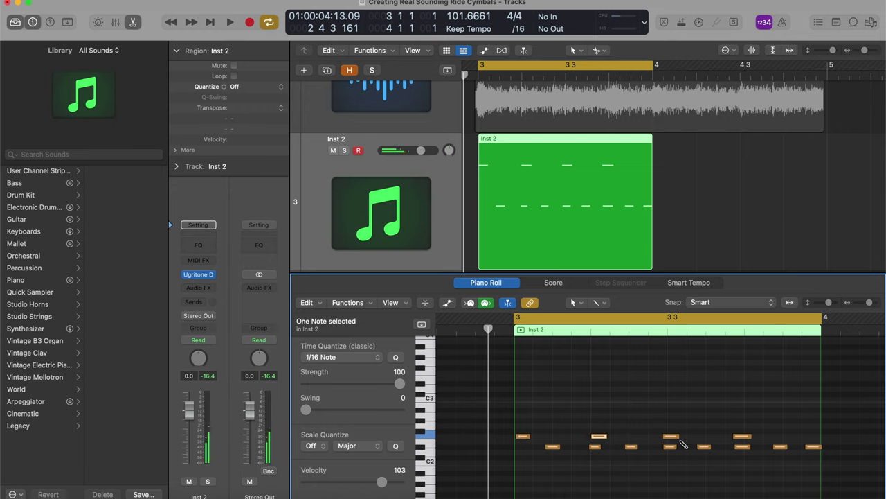
drag(672, 438, 675, 440)
mouse_move(742, 439)
mouse_down()
mouse_move(751, 438)
mouse_move(744, 434)
mouse_up()
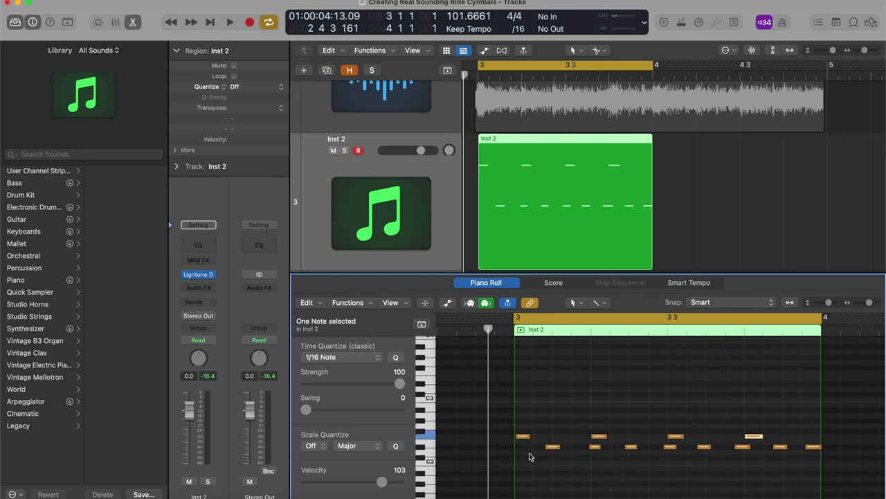
key(space)
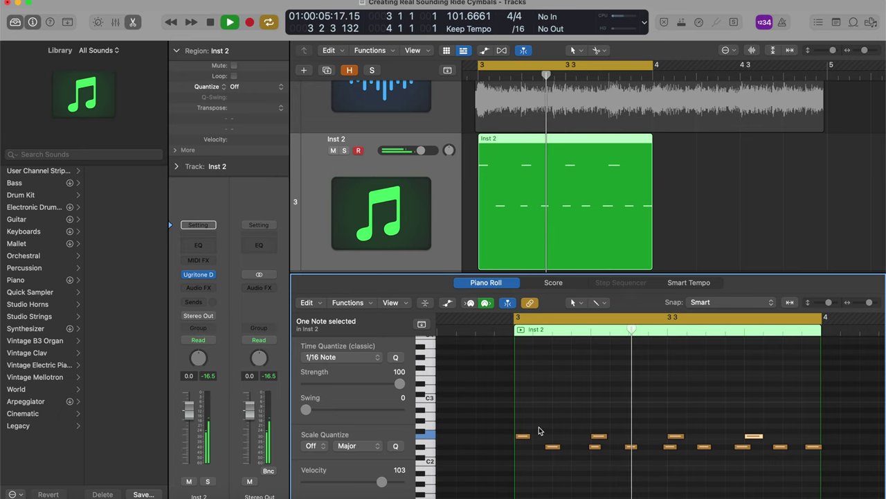
Step: Quantize all eight lower ride notes to 1/16
key(space)
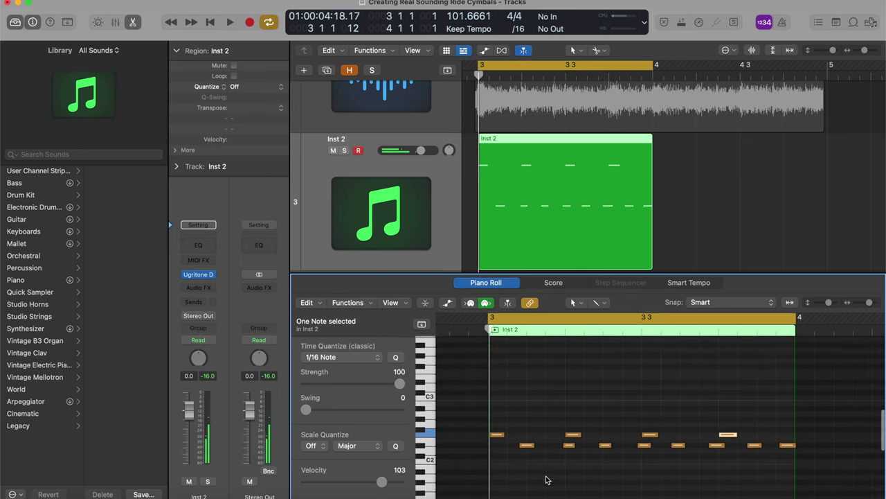
drag(516, 460, 800, 440)
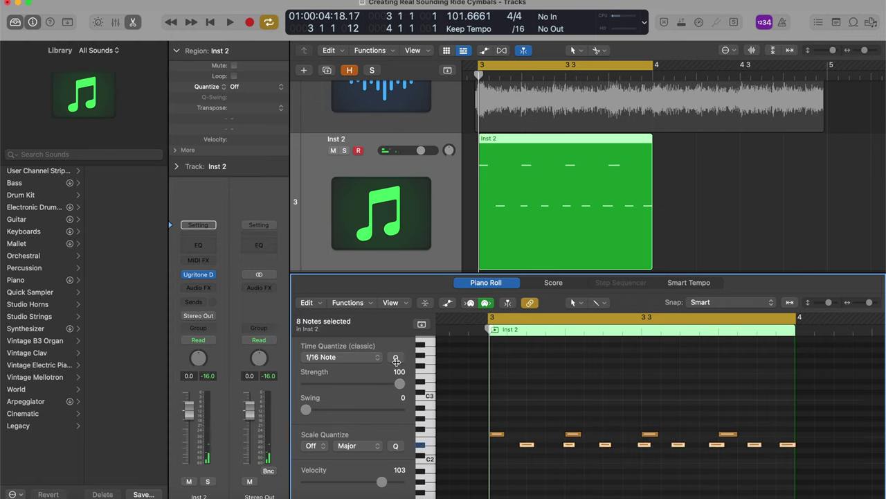
click(397, 358)
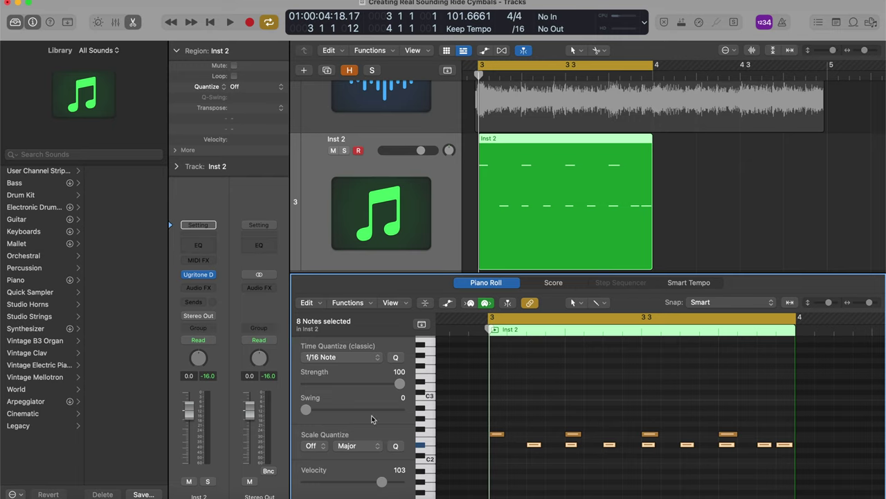
click(563, 472)
key(super+Right)
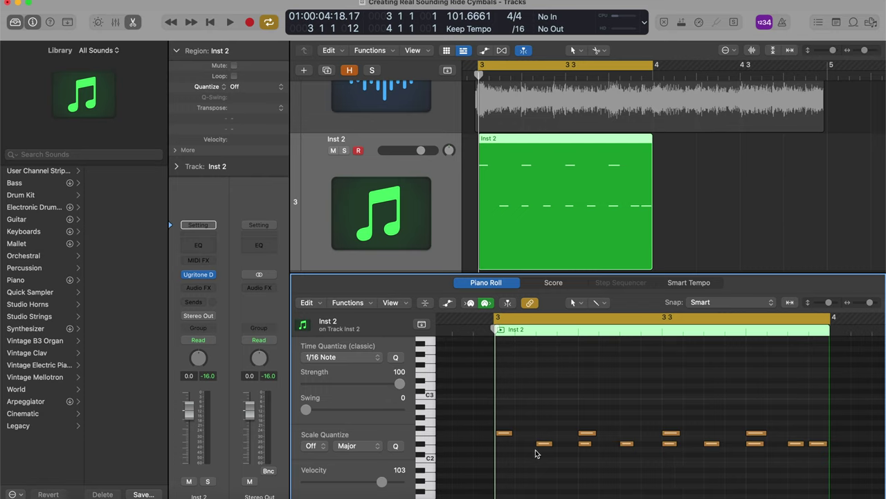
Step: Move six lower notes a sixteenth earlier, then copy them a sixteenth later
drag(536, 454, 762, 445)
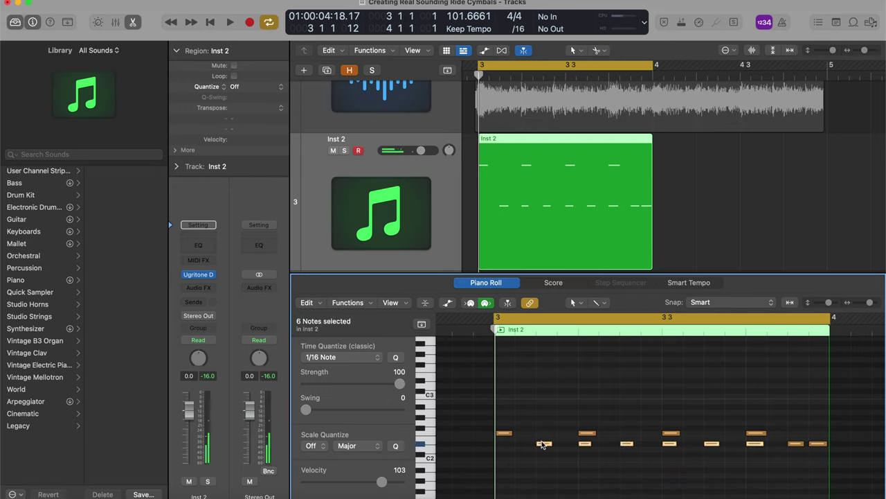
drag(543, 444, 522, 444)
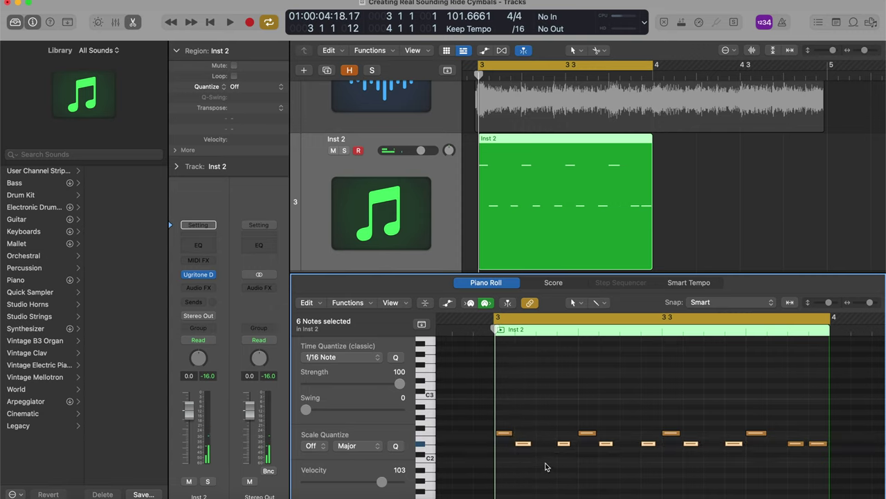
key(super+Right)
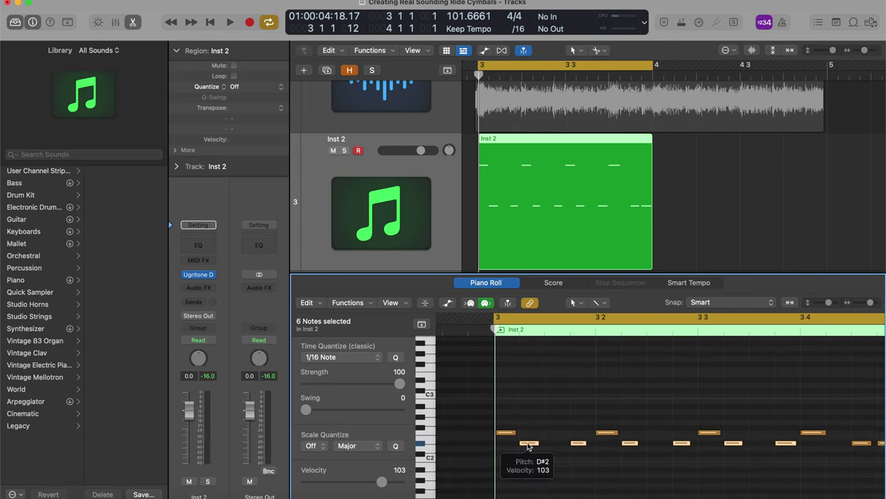
alt+click(531, 444)
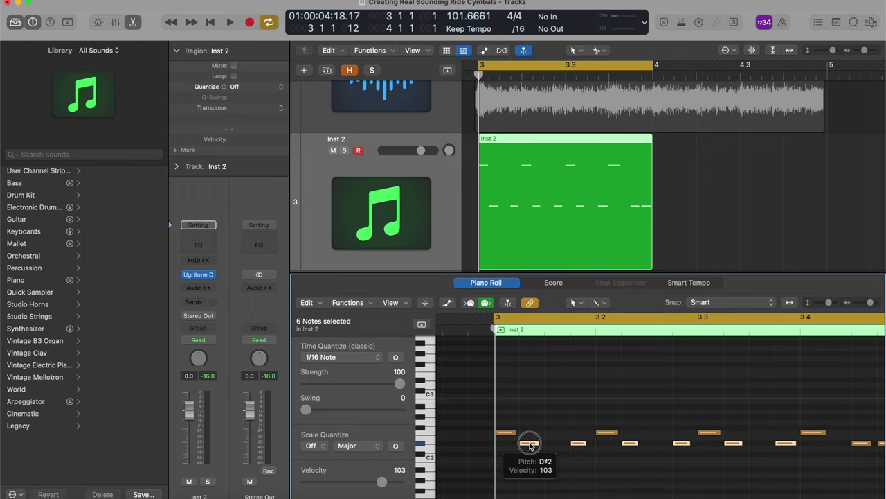
drag(530, 444, 557, 445)
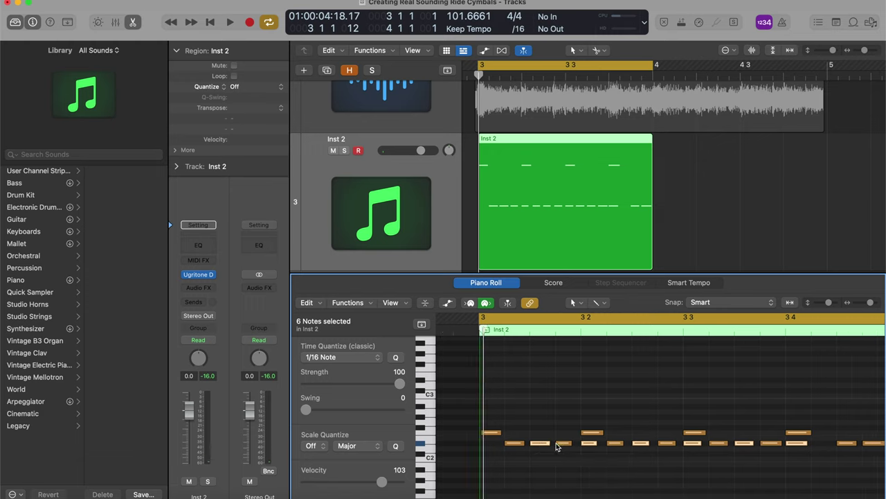
click(556, 443)
Step: Delete an extra lower note, shift the beat 3 4 note a sixteenth later, and play the bar
click(584, 446)
scroll(589, 450, right, 3)
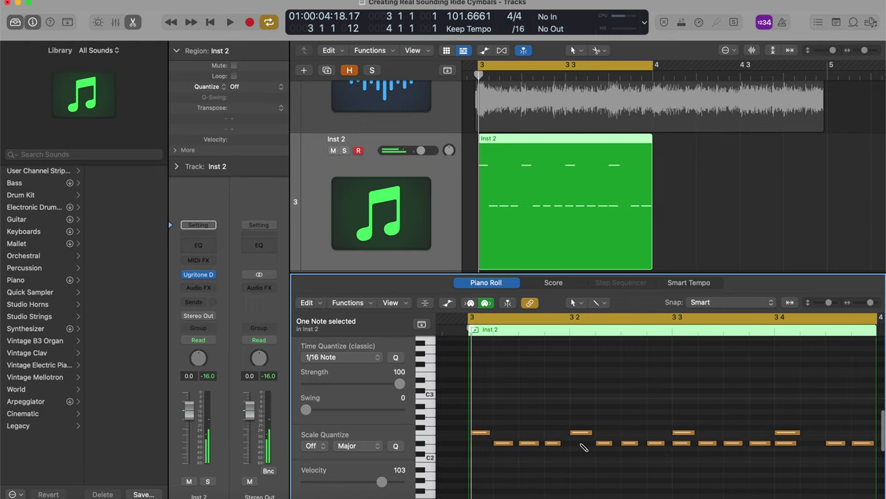
click(638, 443)
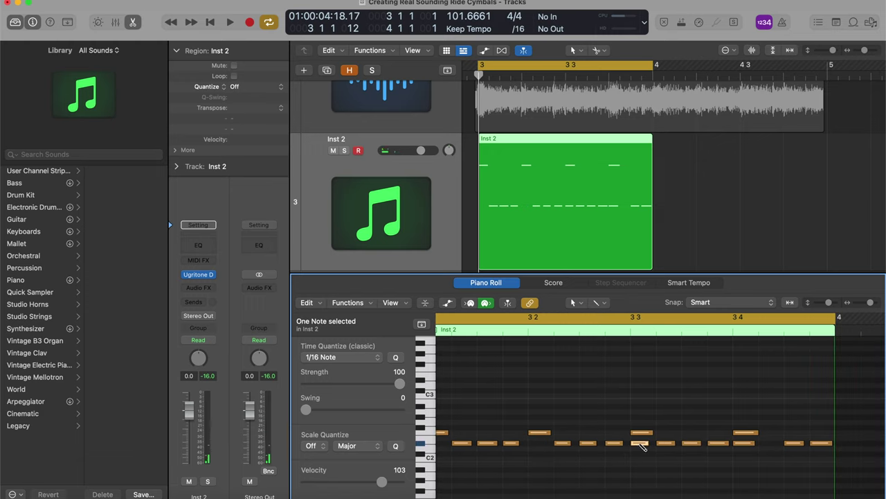
key(Delete)
drag(746, 445, 769, 446)
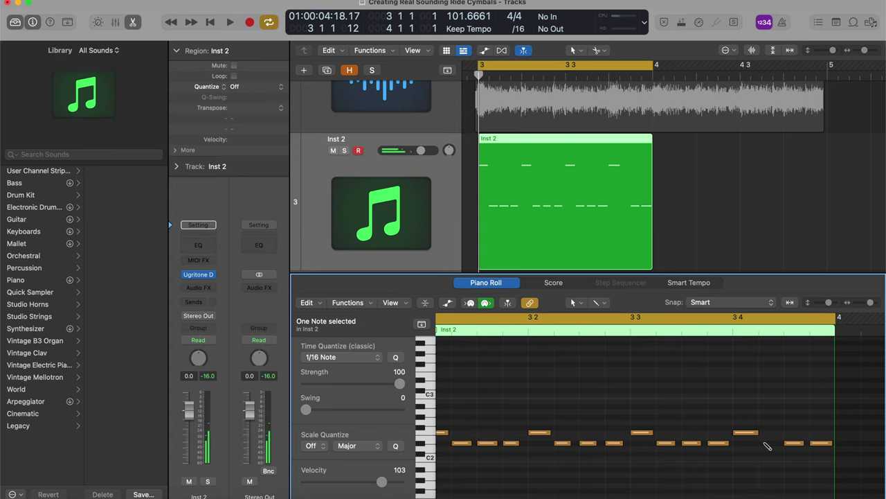
ctrl+alt+click(753, 449)
scroll(752, 449, left, 4)
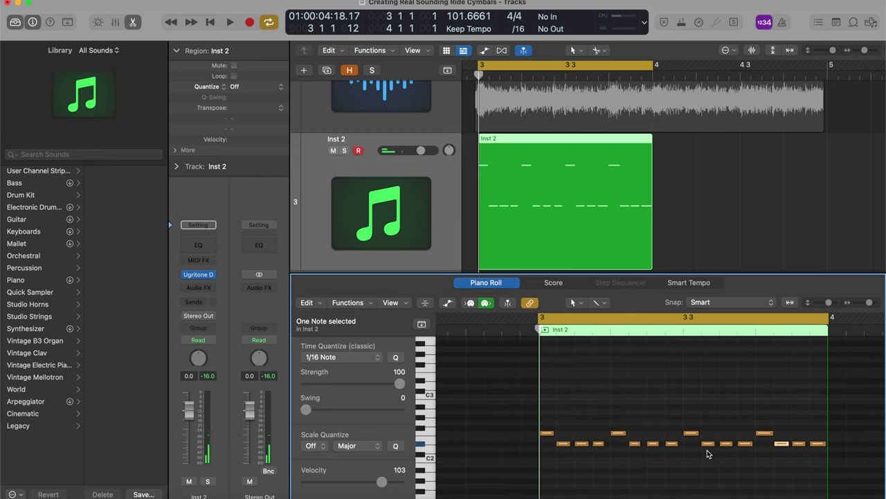
key(space)
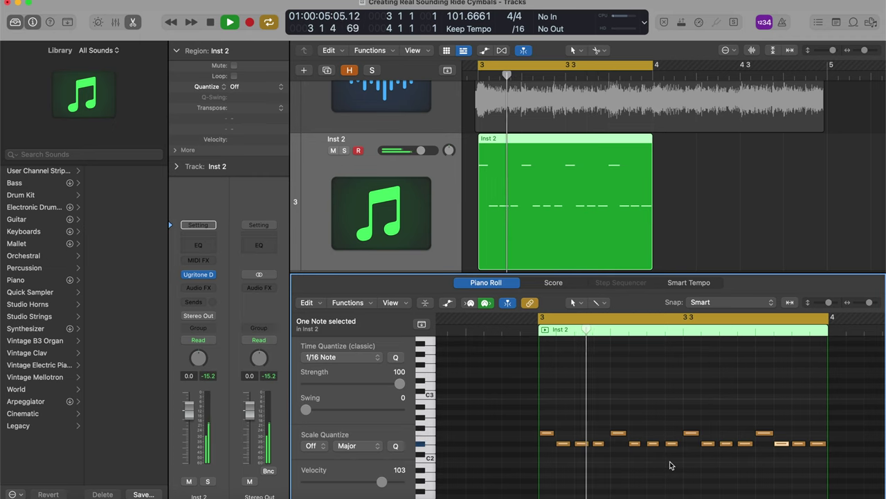
key(space)
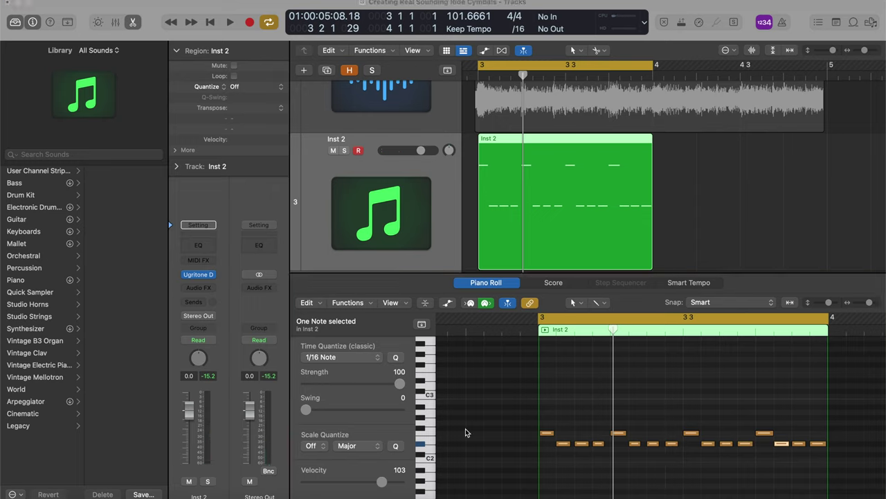
Step: Deselect all notes and switch to the Velocity Tool from the T tool menu
click(553, 469)
key(t)
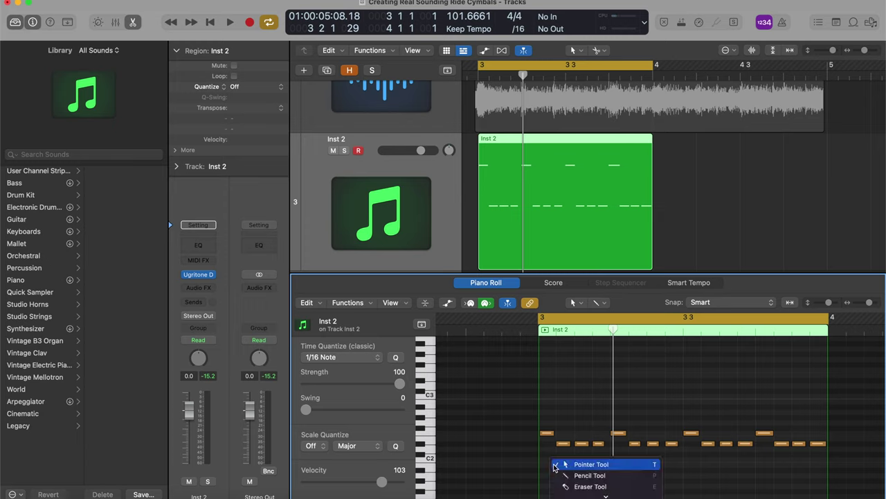
scroll(566, 467, down, 3)
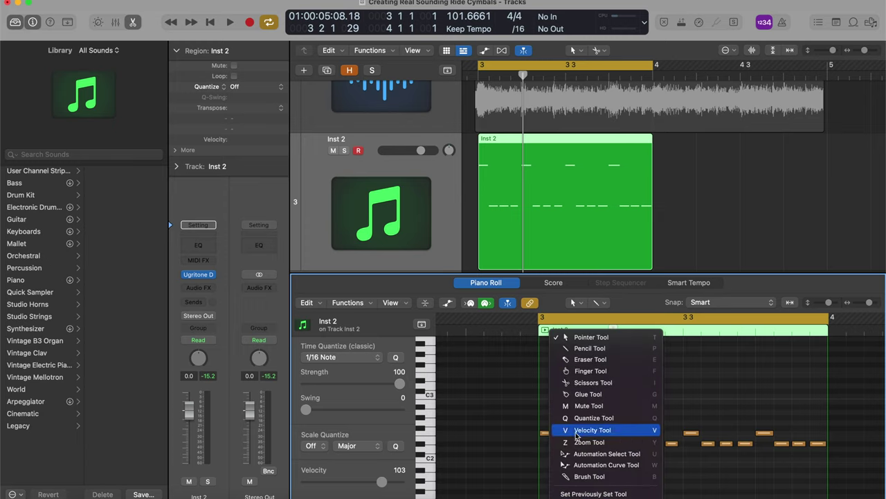
click(576, 433)
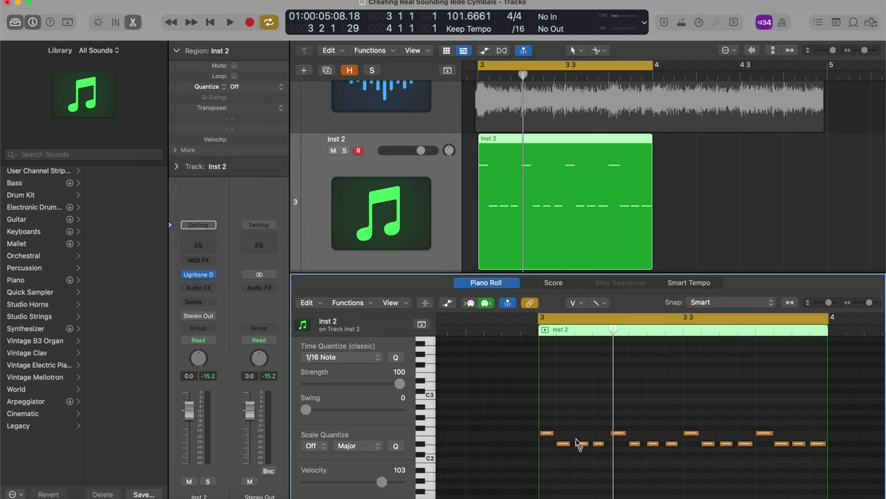
scroll(575, 451, right, 3)
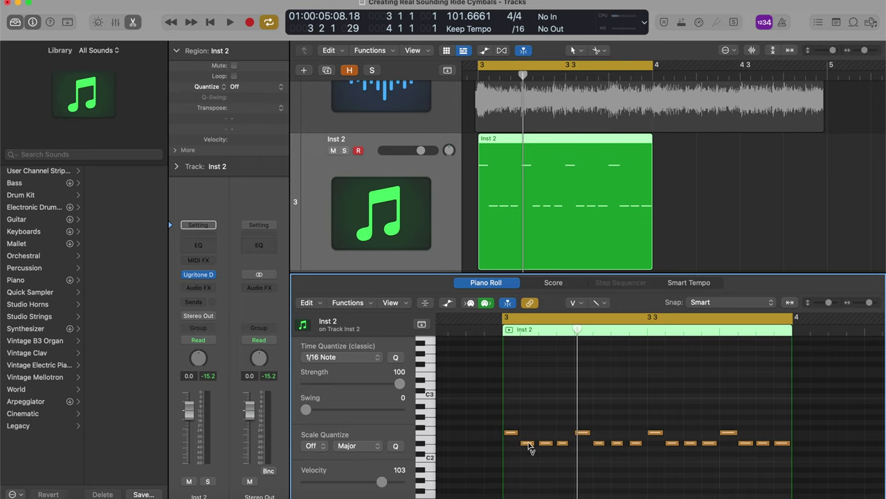
Step: Audition the ride pattern and set two lower ride notes' velocities to 83 and about 72
mouse_move(528, 444)
click(527, 443)
key(space)
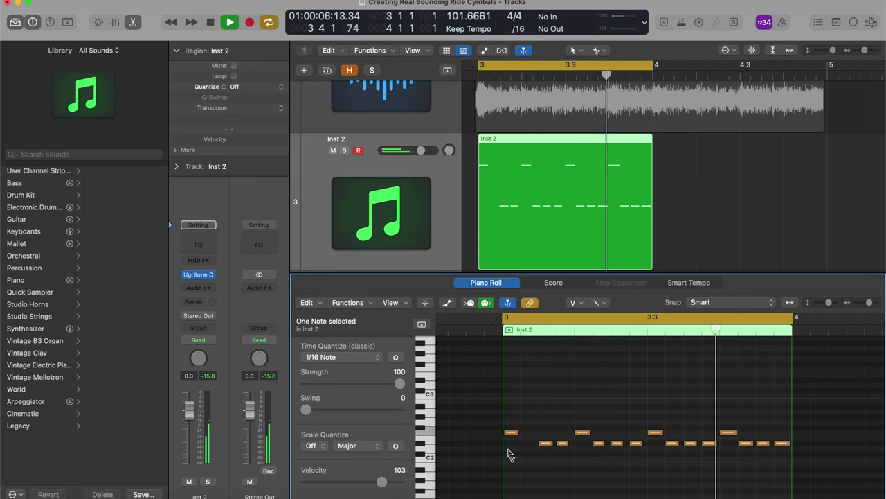
key(space)
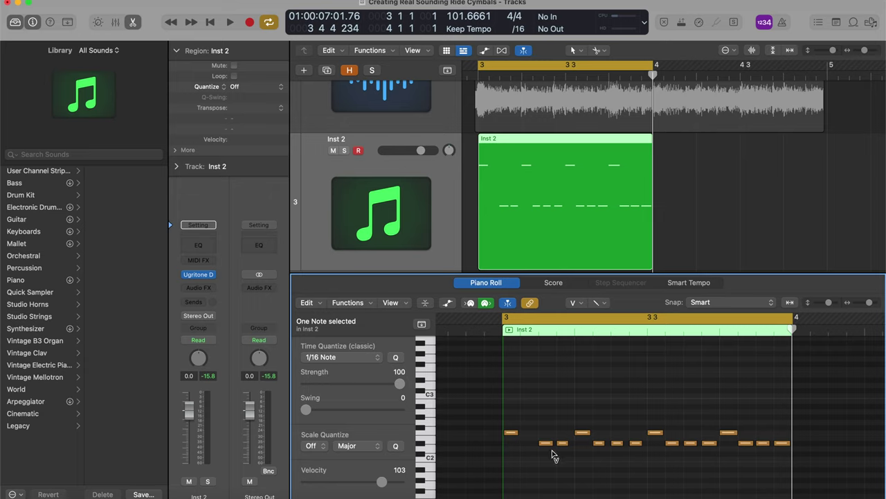
drag(565, 447, 565, 489)
drag(564, 449, 570, 407)
Step: Lower two 16th ride notes to velocities 71 and 72 and audition the bar
key(space)
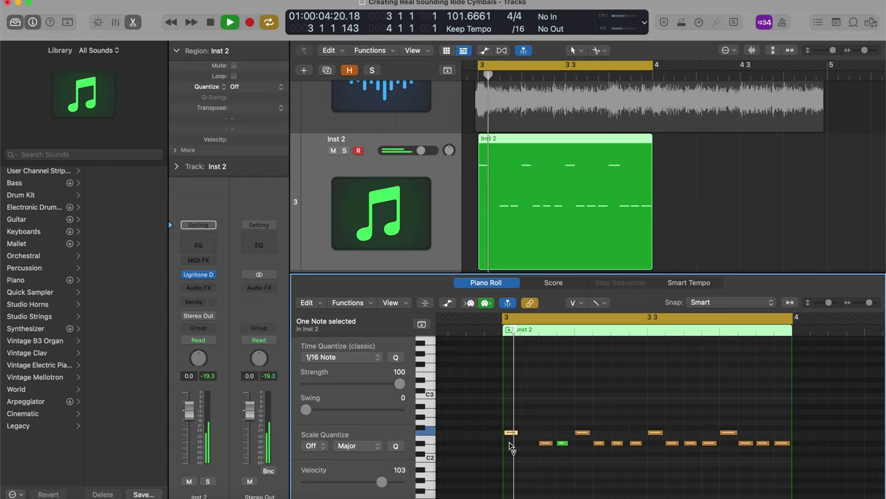
click(558, 455)
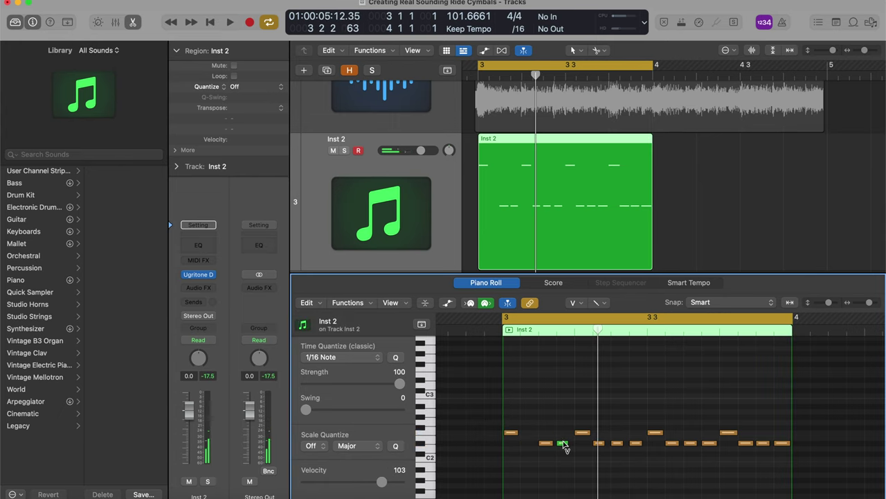
drag(566, 447, 618, 448)
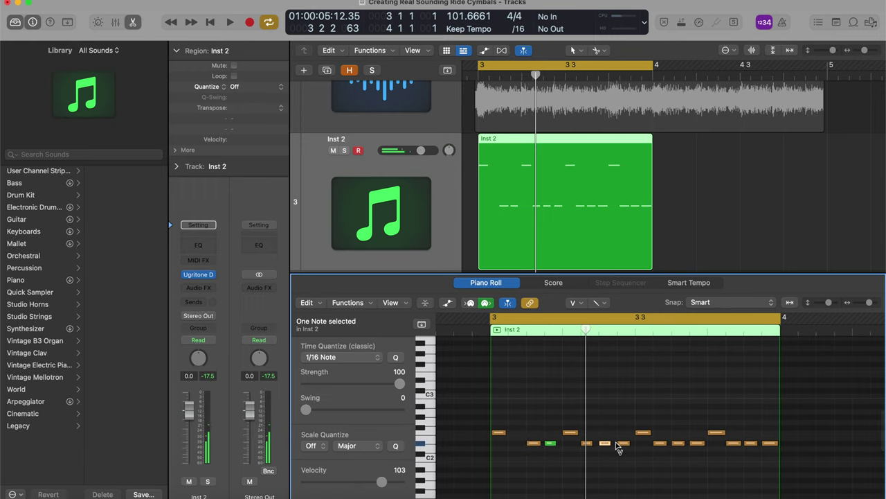
shift+click(677, 444)
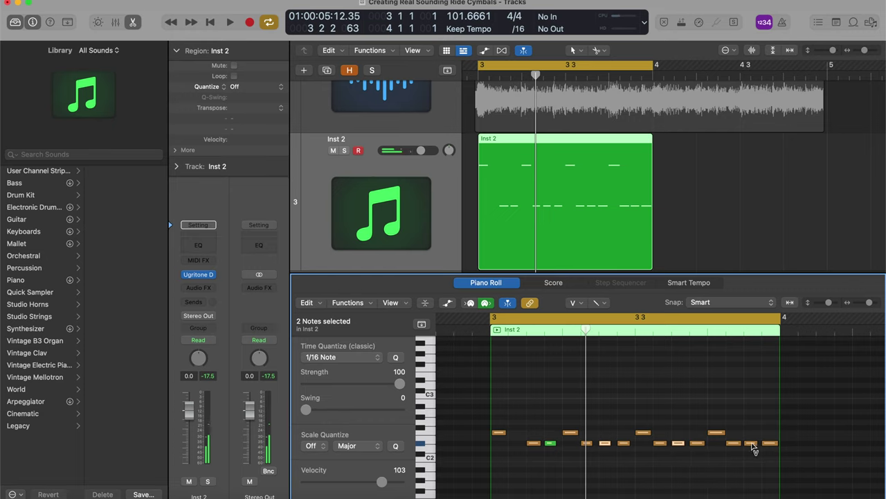
drag(754, 447, 745, 493)
click(551, 478)
key(space)
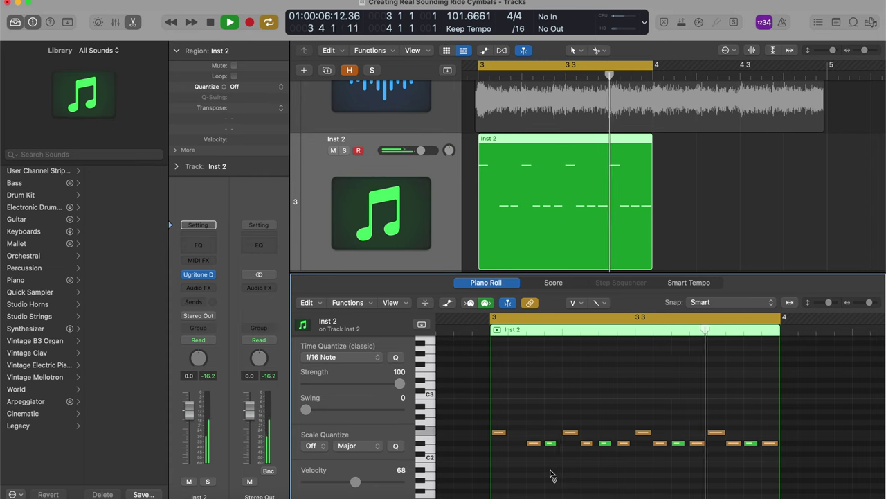
key(space)
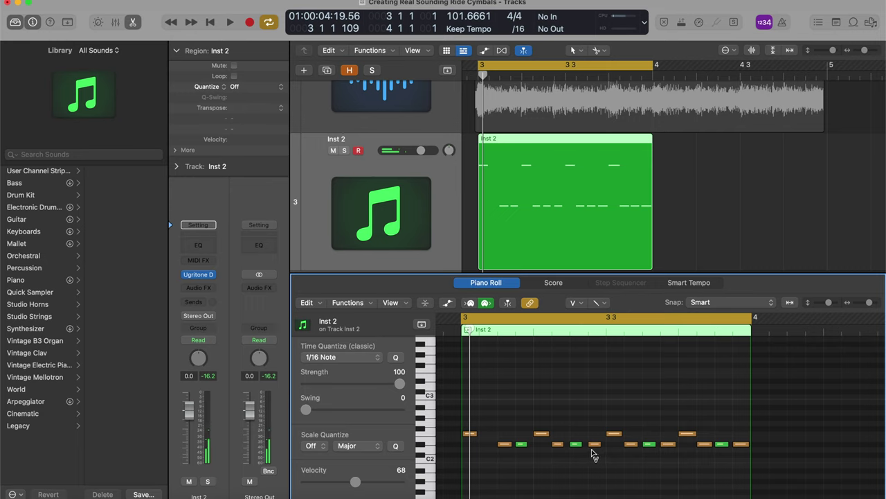
Step: Select seven 16th ride notes, lower them to velocity 87, and play the bar back
click(594, 445)
shift+click(667, 445)
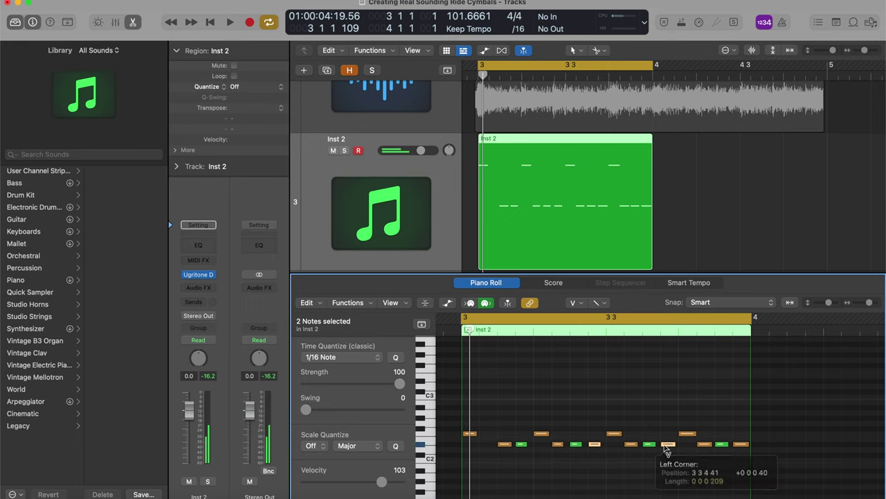
shift+click(743, 444)
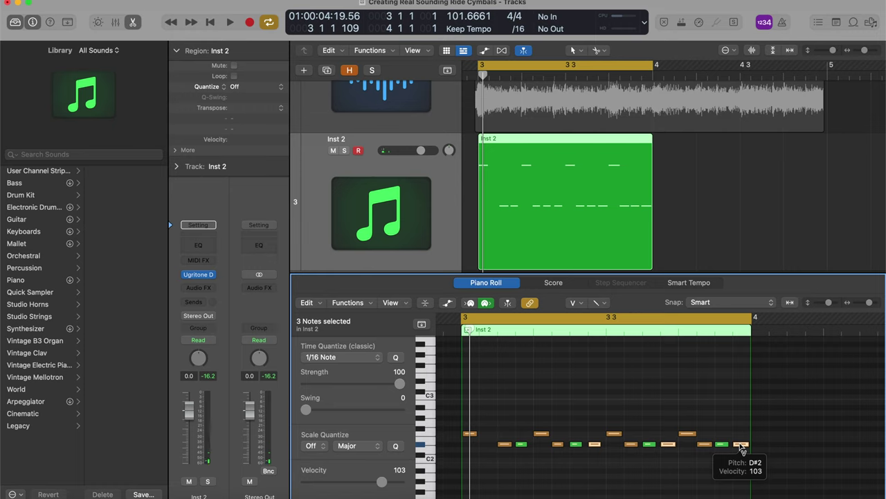
shift+click(704, 444)
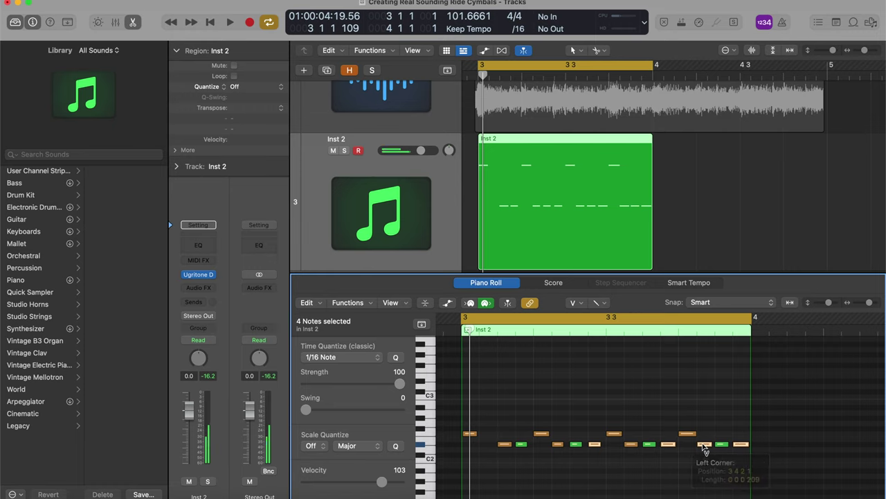
scroll(617, 463, left, 1)
shift+click(638, 445)
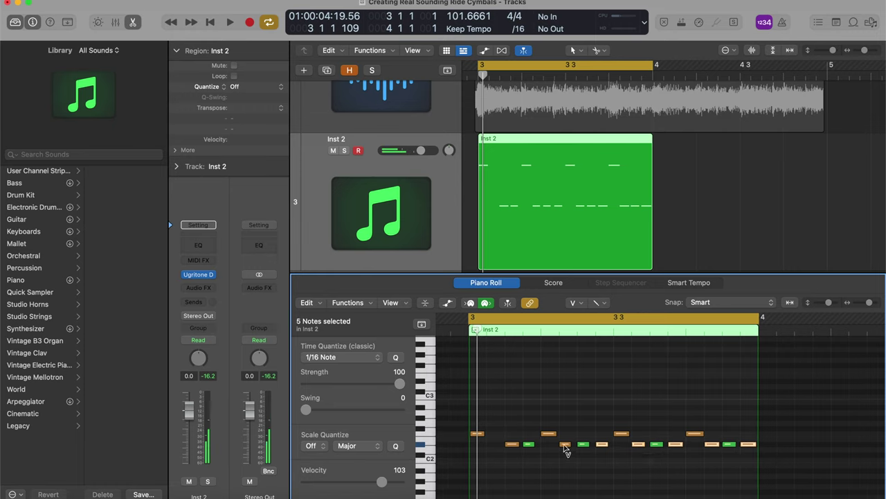
shift+click(512, 445)
drag(513, 451, 513, 470)
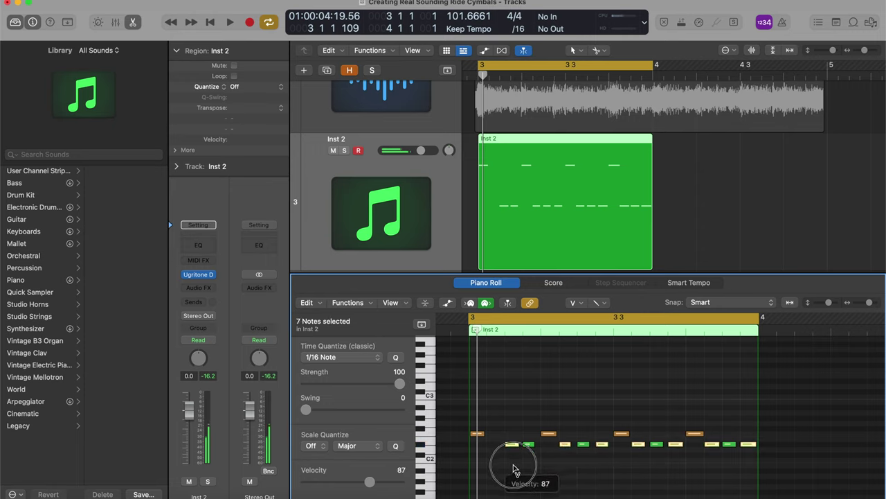
click(555, 476)
key(space)
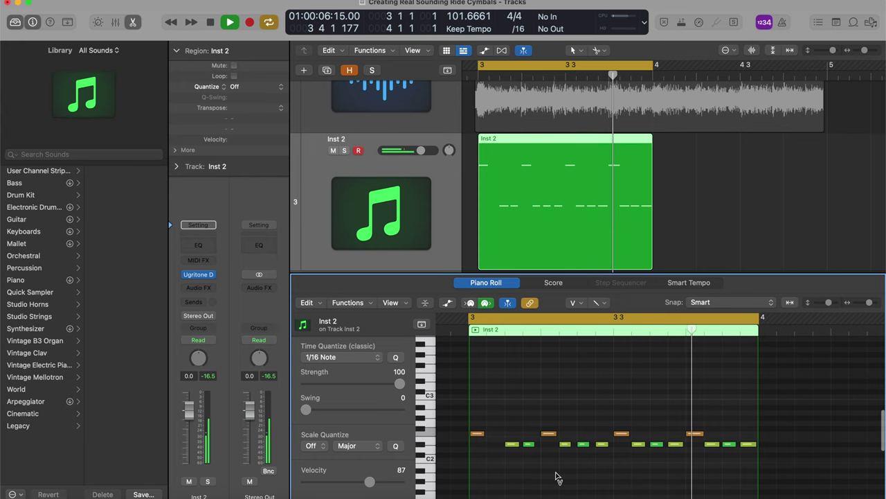
key(space)
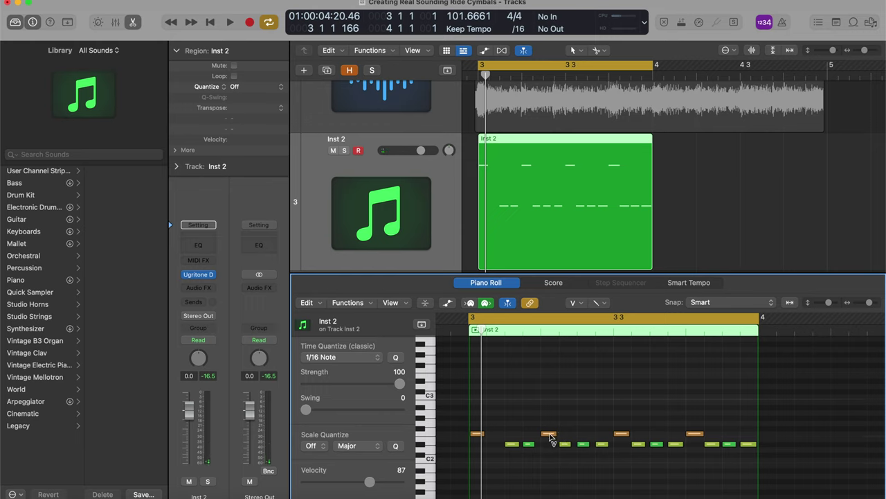
Step: Set the second, third and fourth bell accents to velocities 93, 108 and 95, then audition
mouse_move(551, 438)
mouse_move(623, 437)
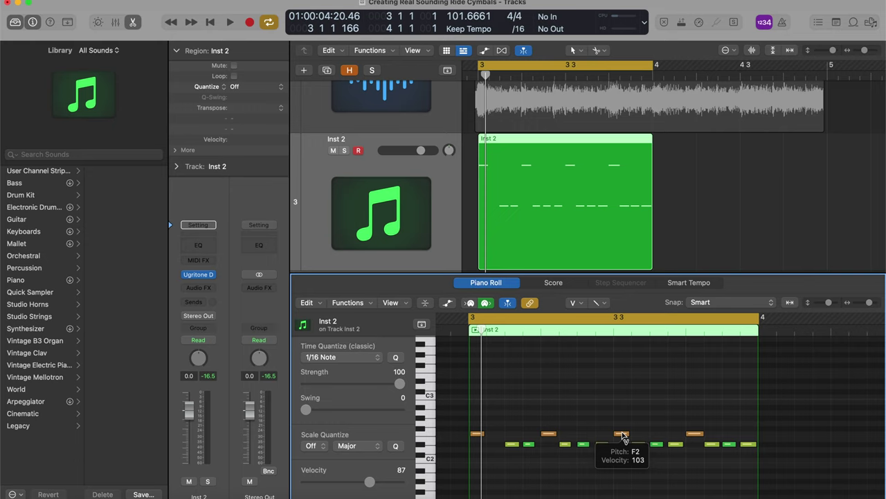
mouse_move(695, 435)
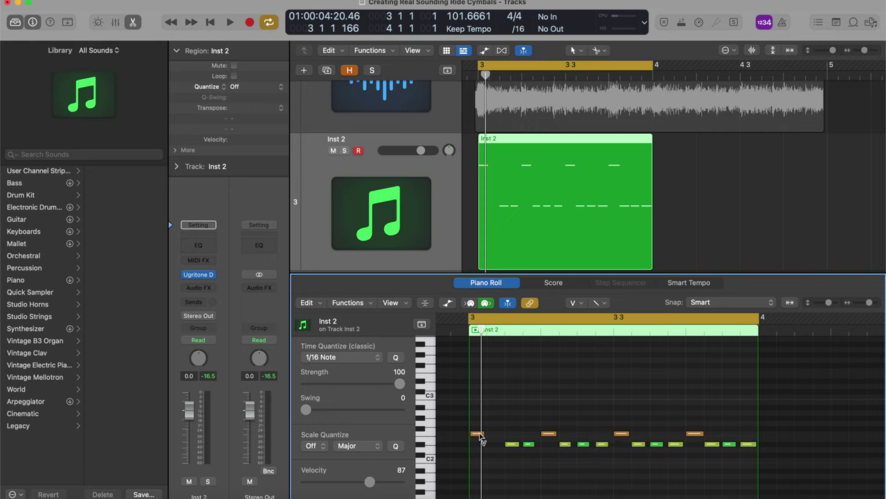
mouse_move(483, 439)
click(549, 434)
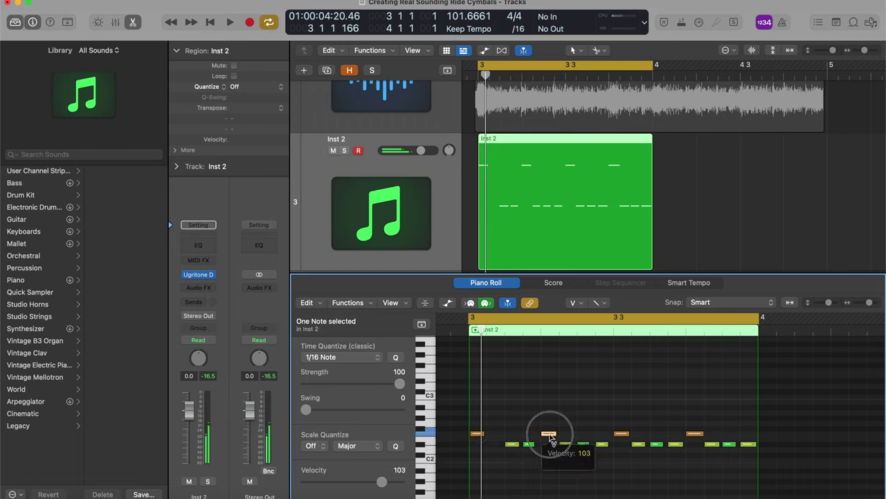
drag(551, 439, 554, 452)
drag(624, 436, 624, 431)
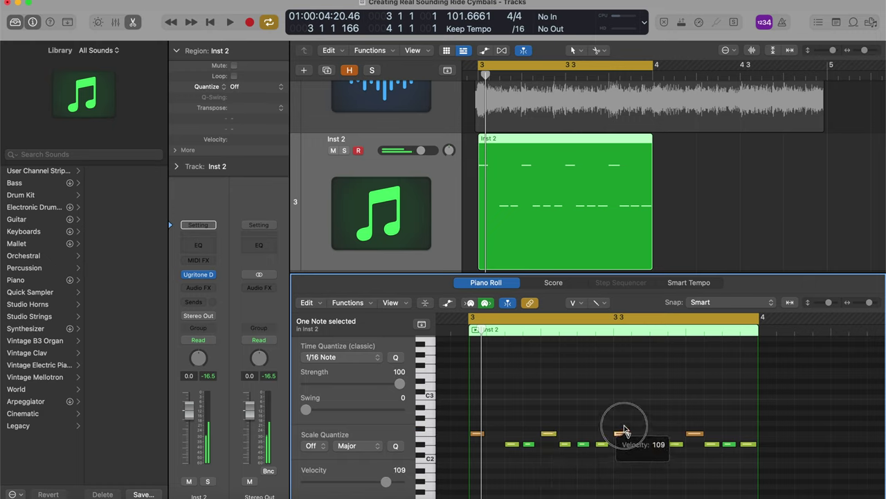
drag(697, 438, 699, 449)
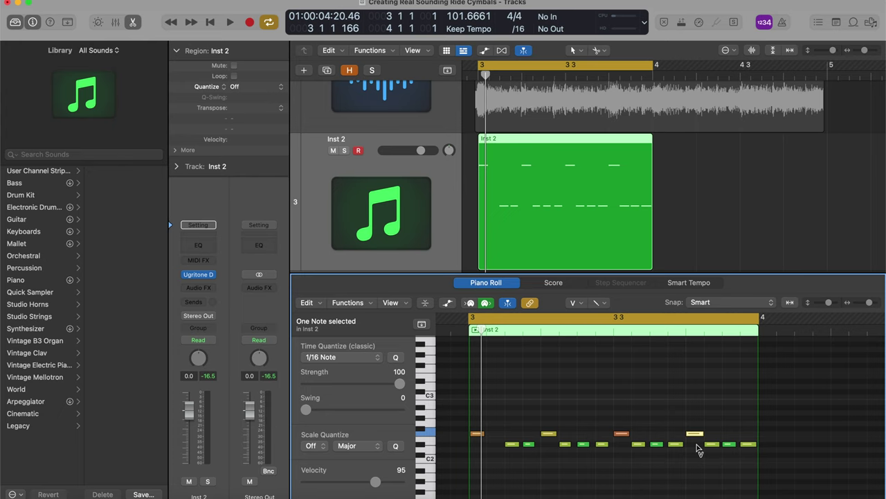
key(space)
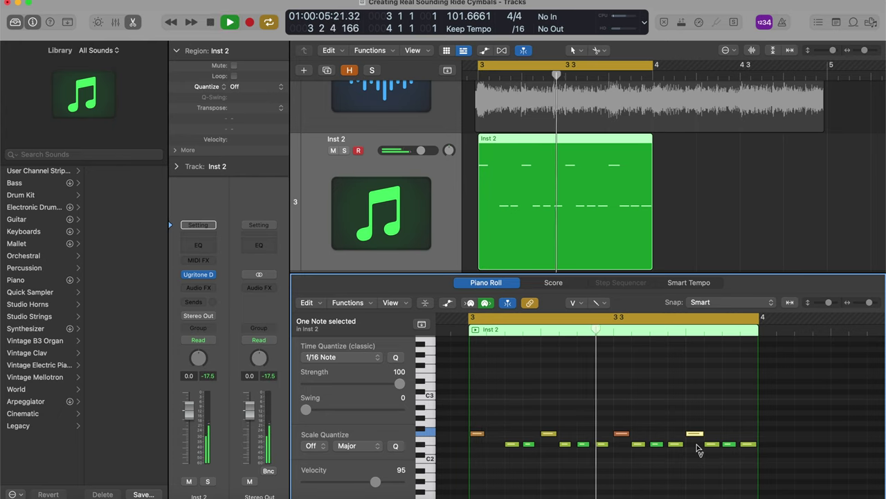
key(space)
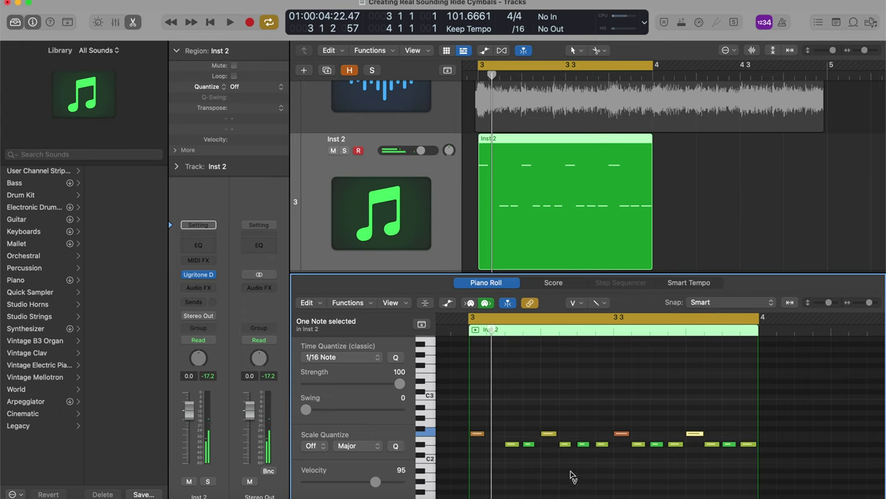
Step: Lower the last three ride notes of the pattern to velocity 76 and audition
click(524, 460)
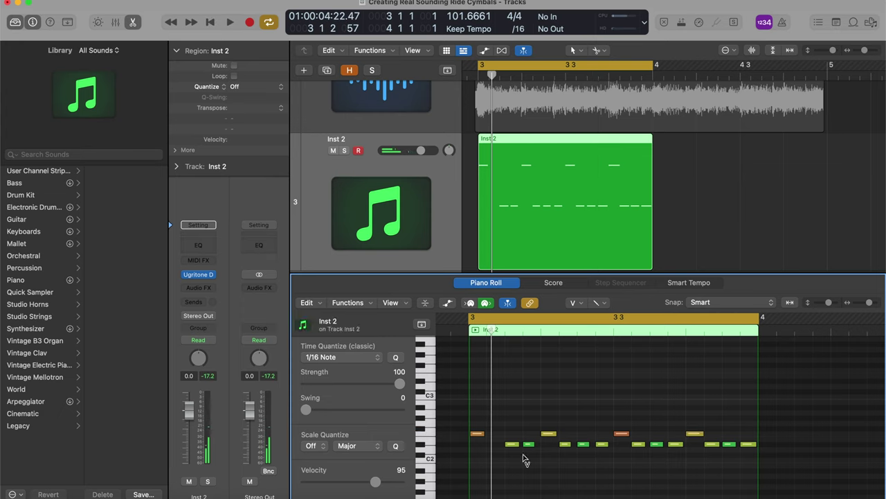
click(602, 445)
click(566, 444)
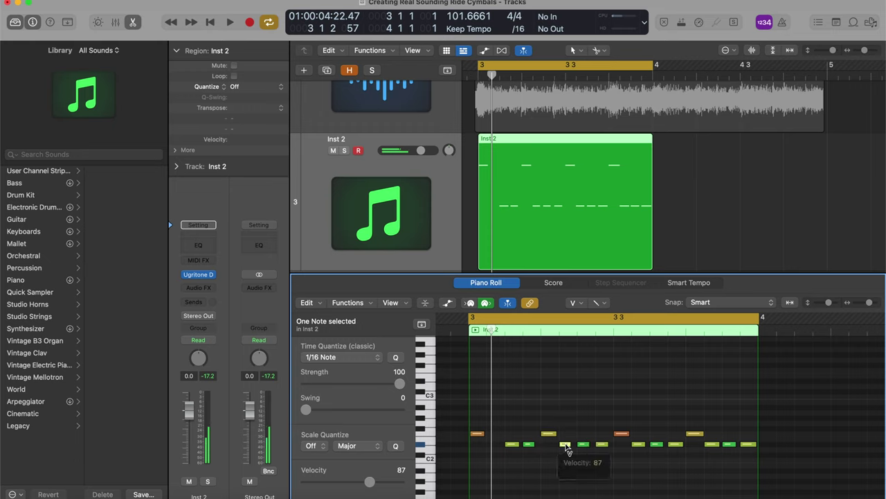
click(602, 452)
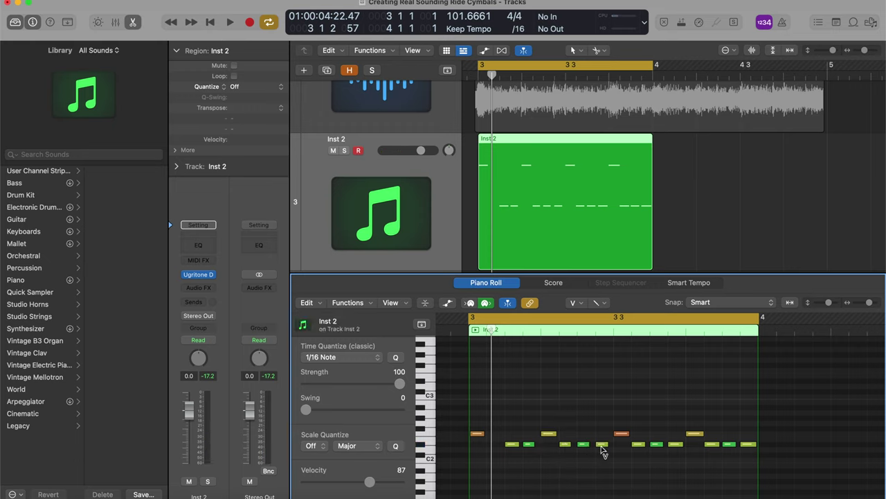
click(602, 444)
shift+click(678, 446)
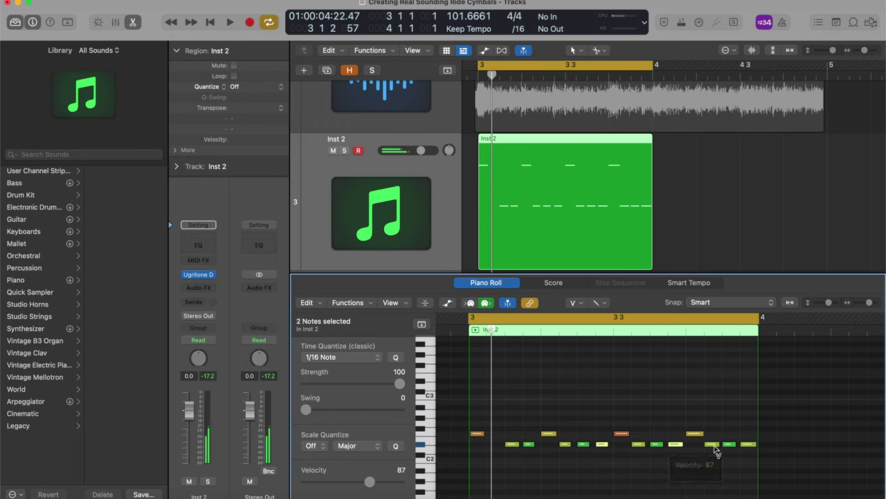
shift+click(749, 445)
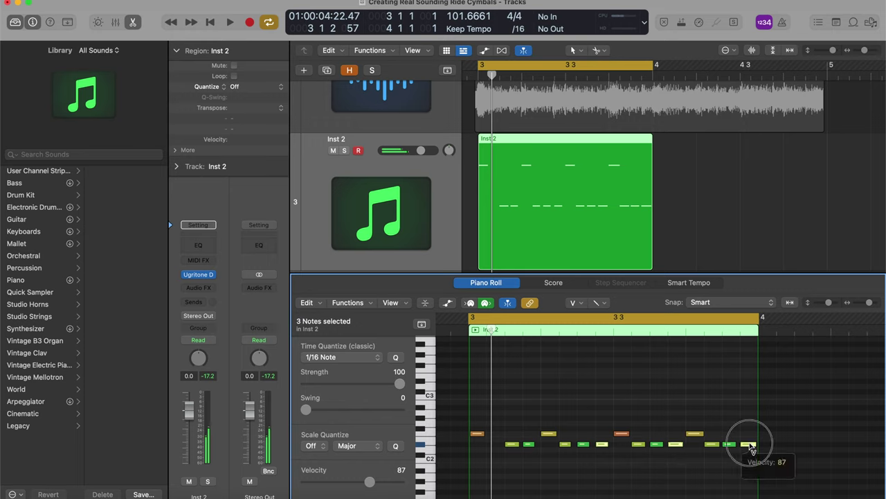
drag(752, 450, 754, 469)
click(732, 469)
key(space)
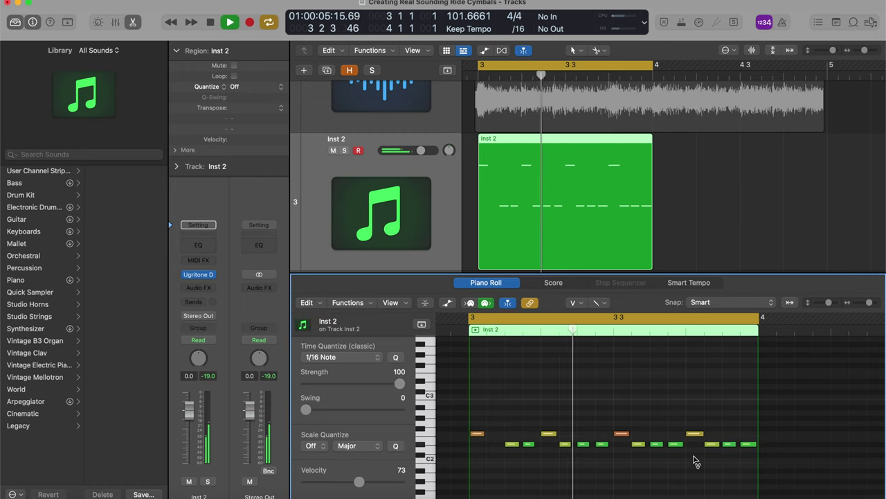
key(space)
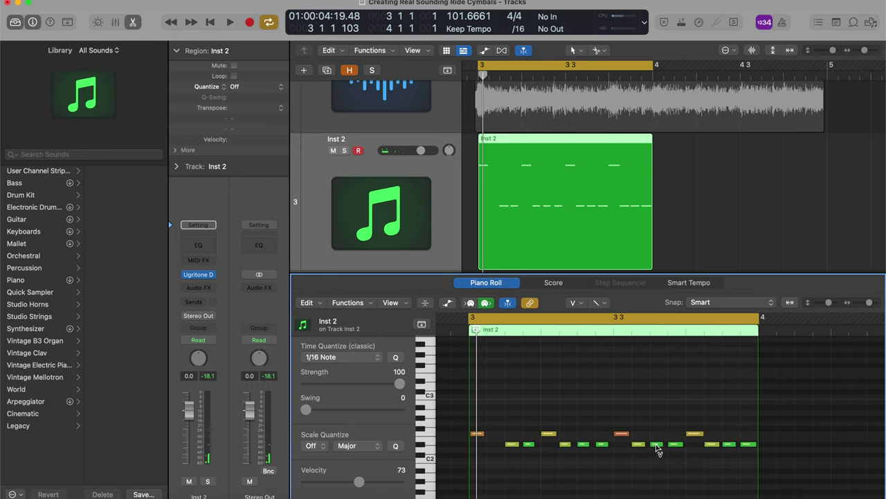
Step: Set individual ride notes to velocities 54, 52, 58 and 70 while playing the bar
drag(656, 444, 658, 466)
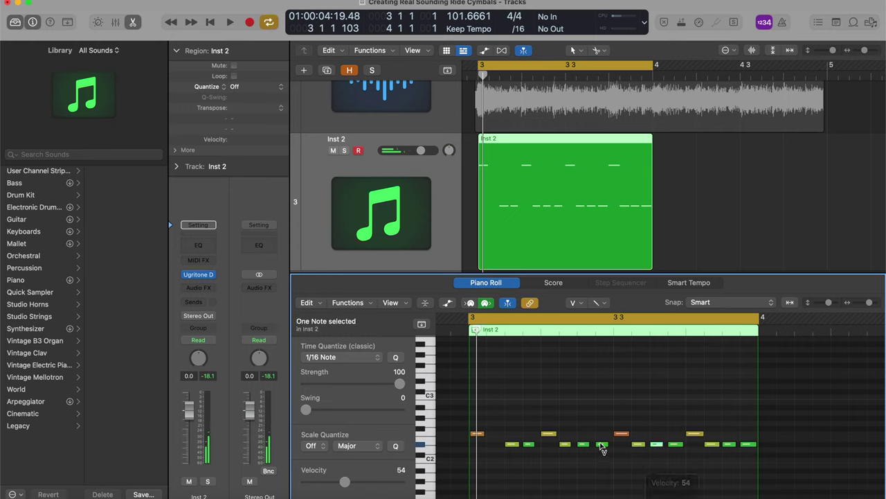
drag(584, 444, 584, 471)
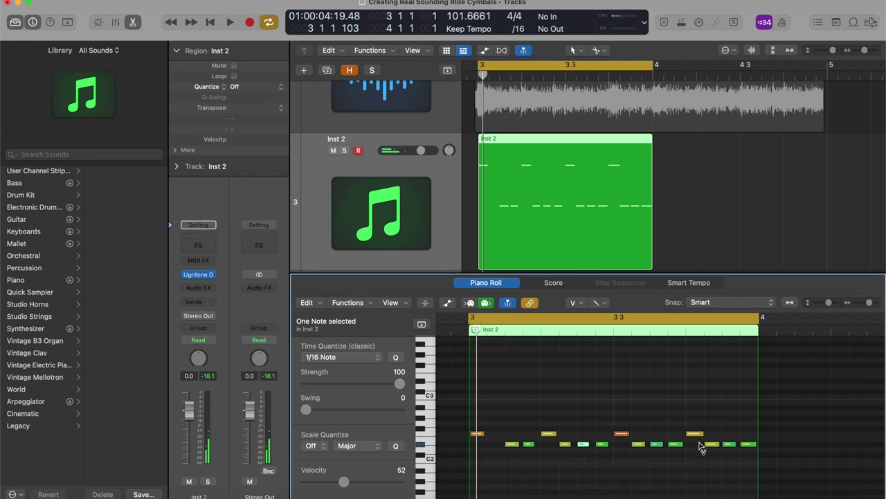
drag(730, 449, 732, 465)
key(space)
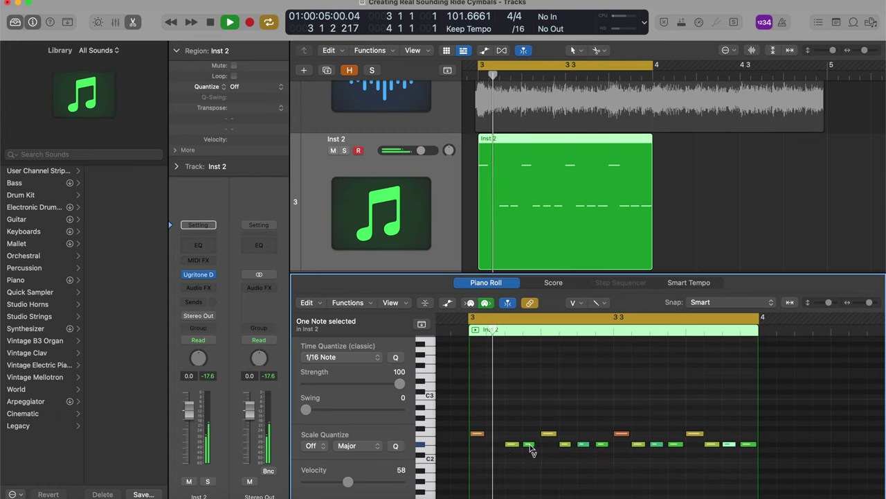
drag(529, 445, 529, 471)
key(space)
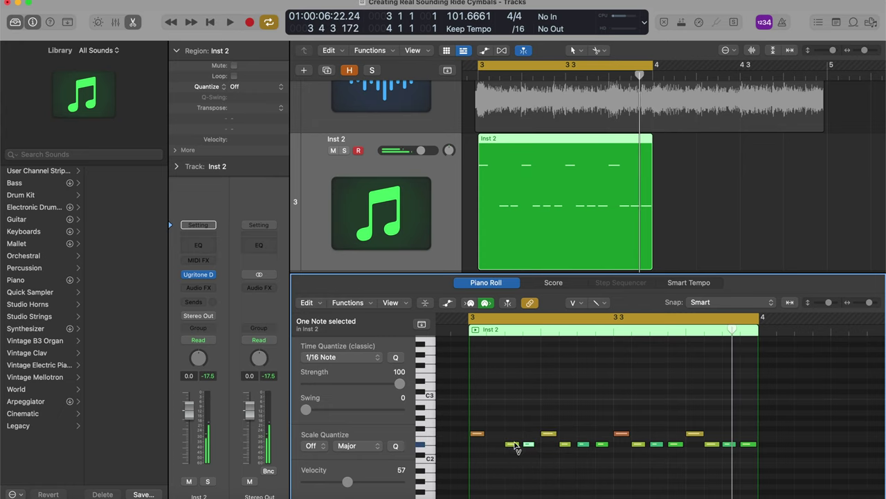
Step: Set further ride notes to 87 and 57, lowering another, and replay the bar
drag(565, 444, 565, 446)
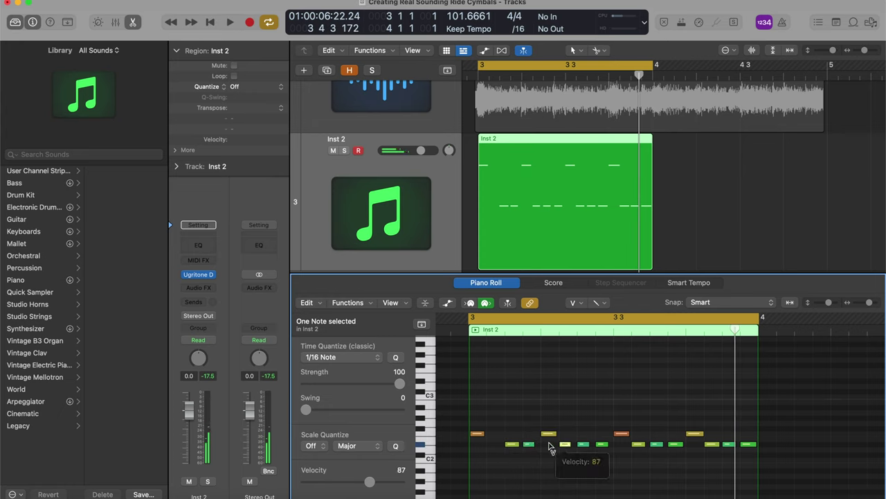
drag(511, 445, 511, 466)
key(space)
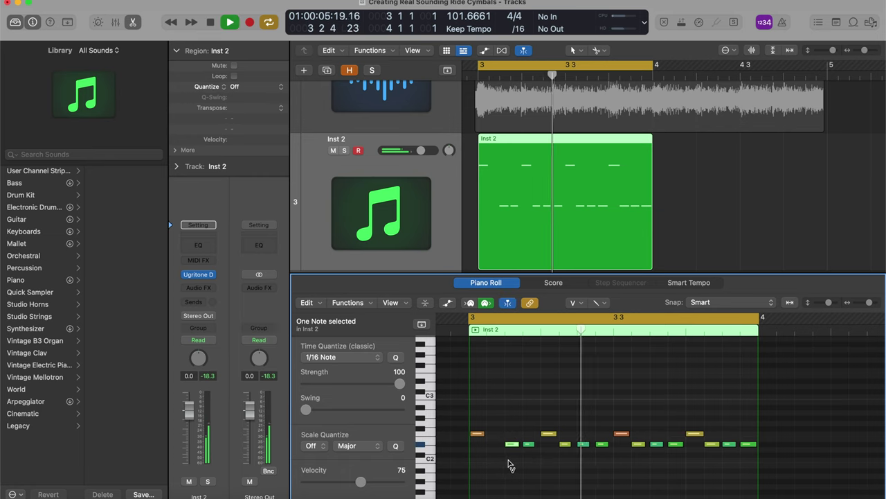
key(space)
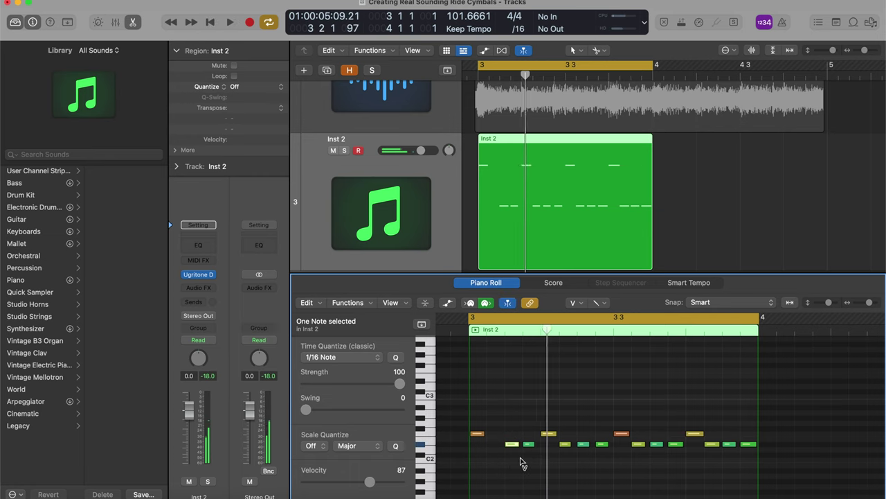
mouse_move(545, 434)
mouse_down()
mouse_move(545, 447)
mouse_move(551, 439)
mouse_up()
key(space)
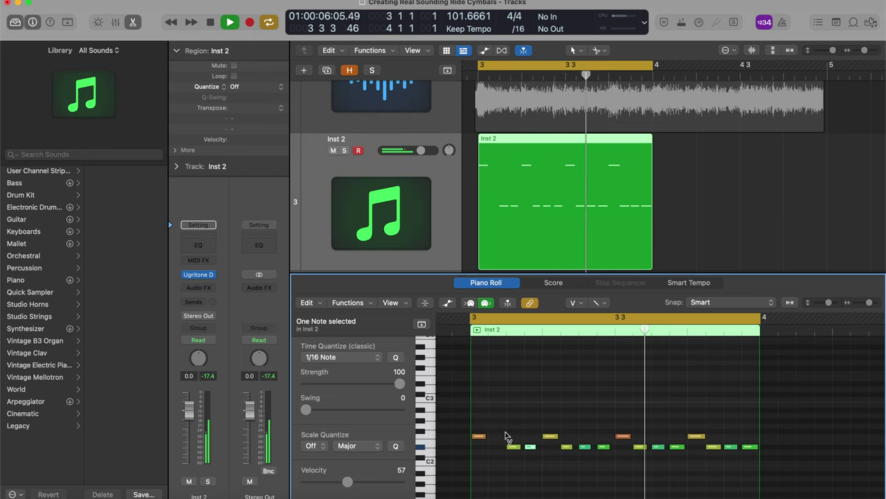
key(space)
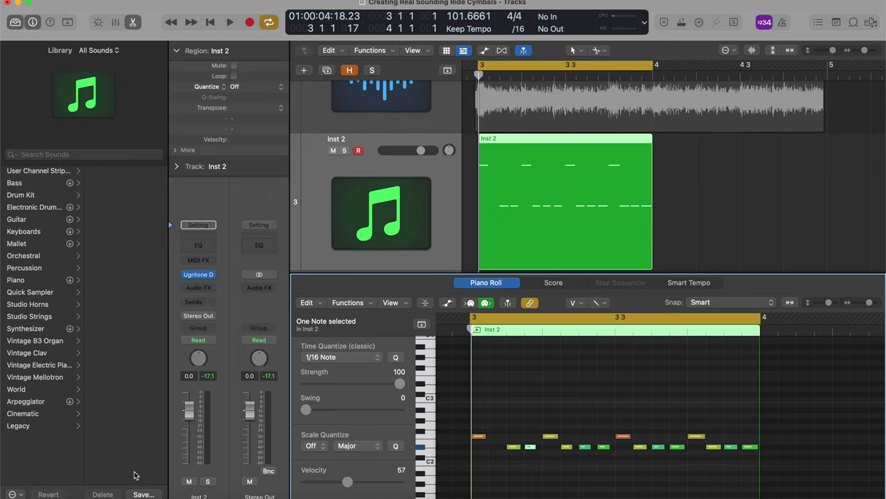
Step: Select the 16th ride notes, shorten their lengths, and play back the result
scroll(491, 482, up, 5)
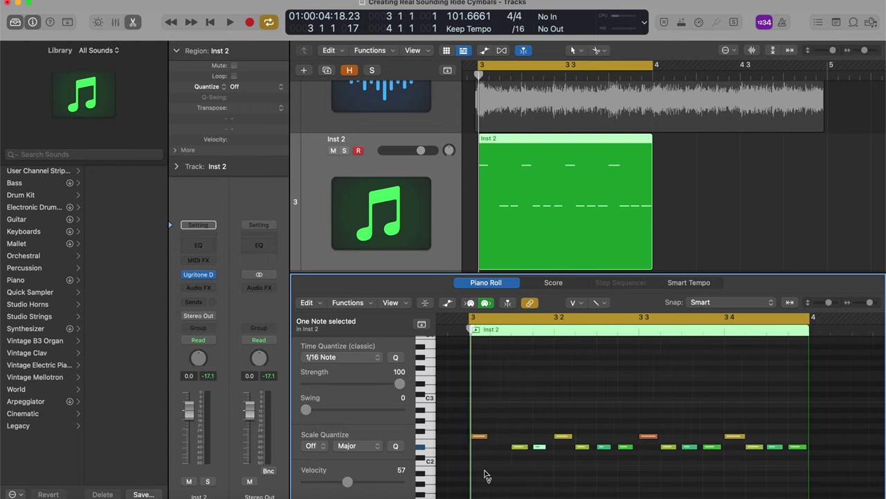
click(563, 469)
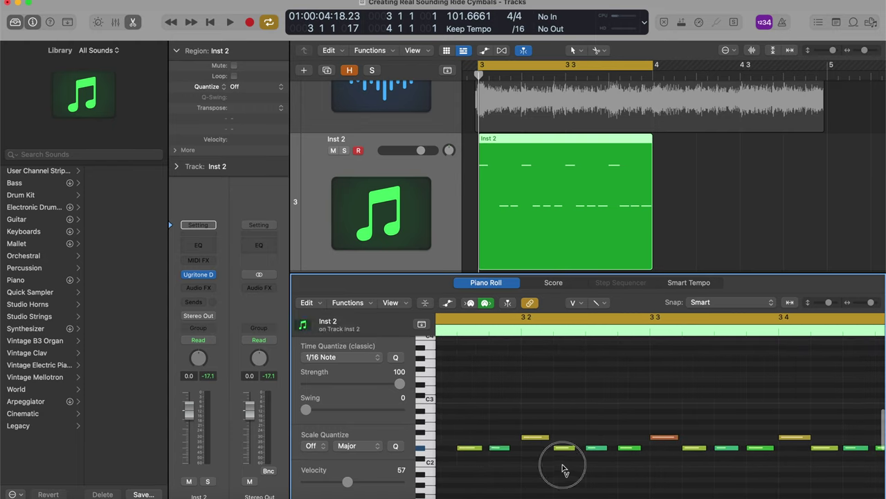
click(565, 448)
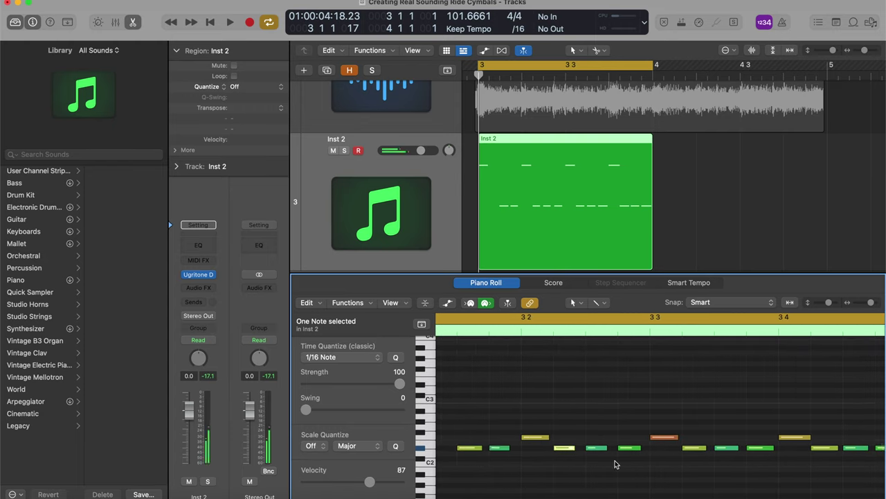
shift+click(631, 448)
key(space)
scroll(636, 460, down, 3)
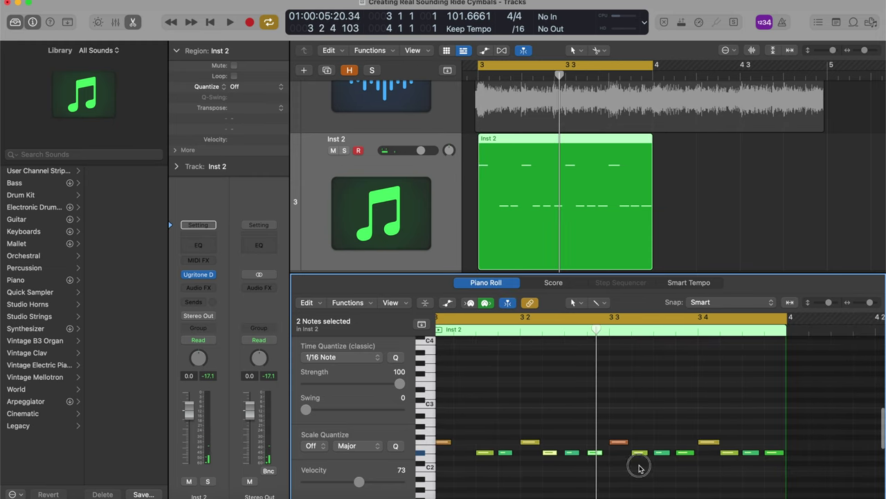
shift+click(643, 452)
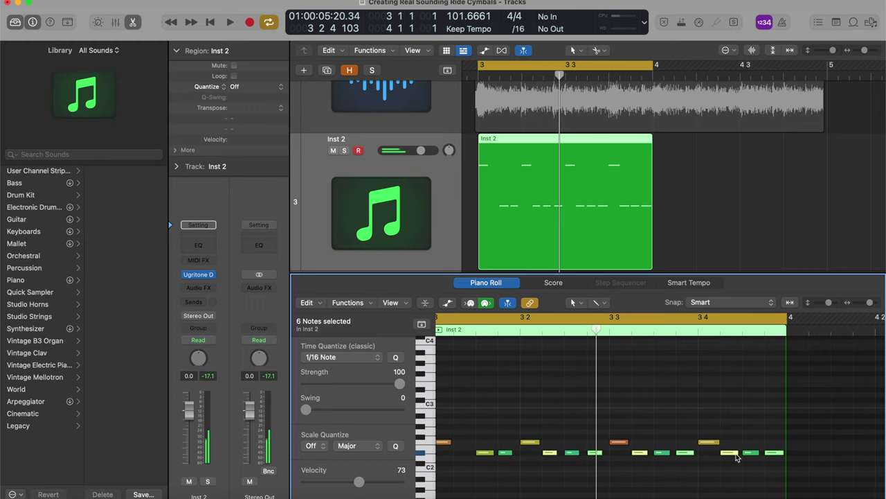
drag(691, 453, 684, 454)
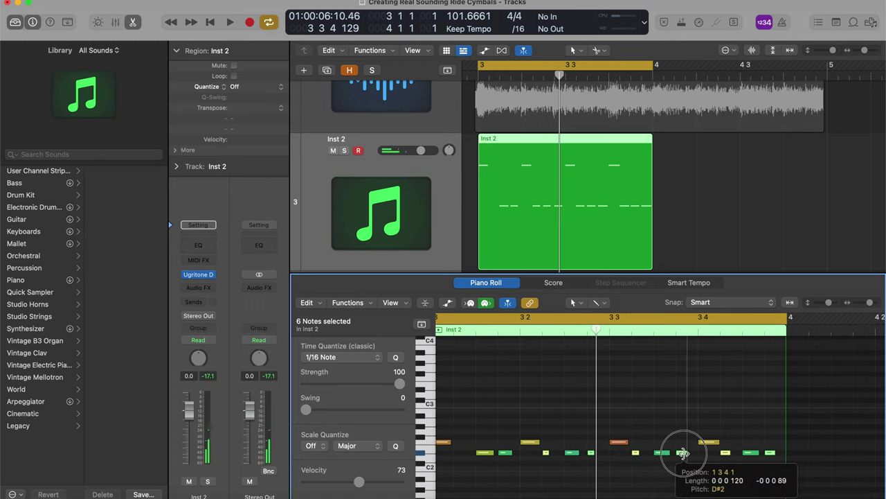
key(space)
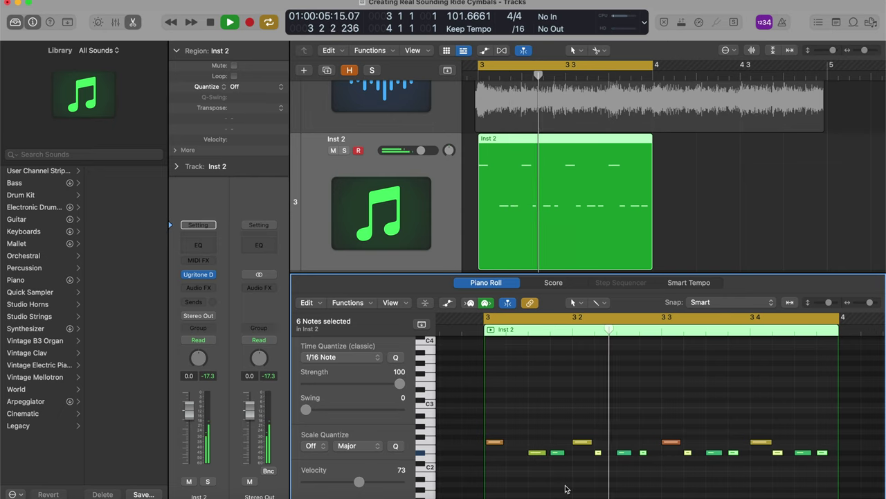
key(space)
key(space)
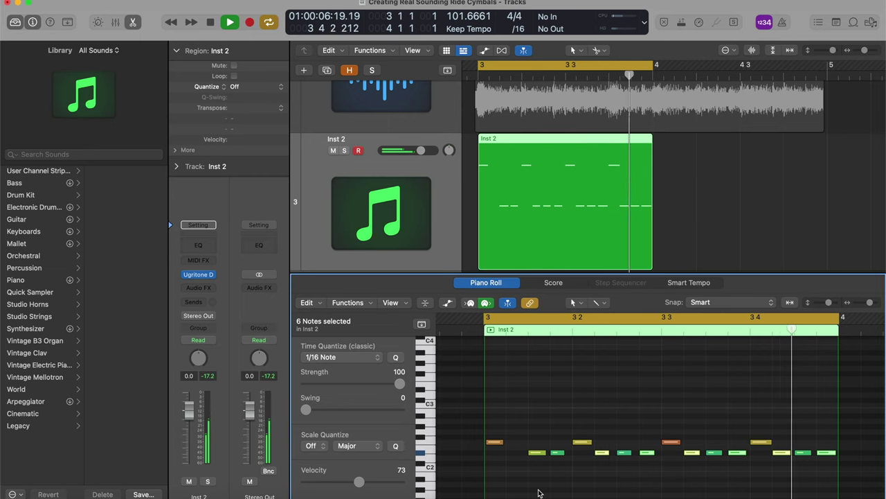
Step: Toggle undo and redo to compare shortened and full-length notes, ending at full length
key(space)
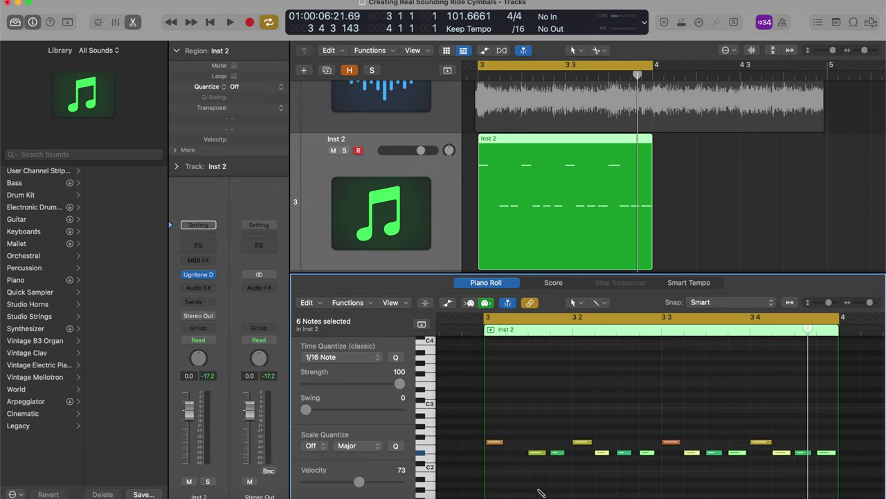
key(super+z)
key(space)
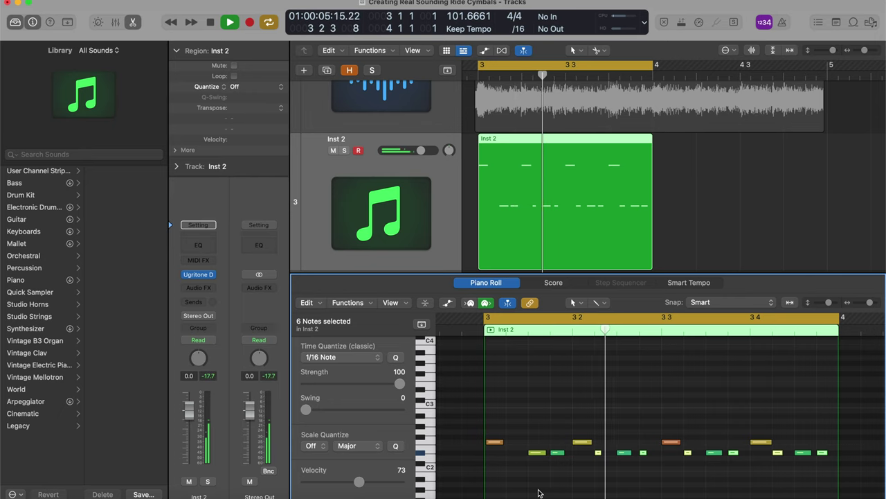
key(space)
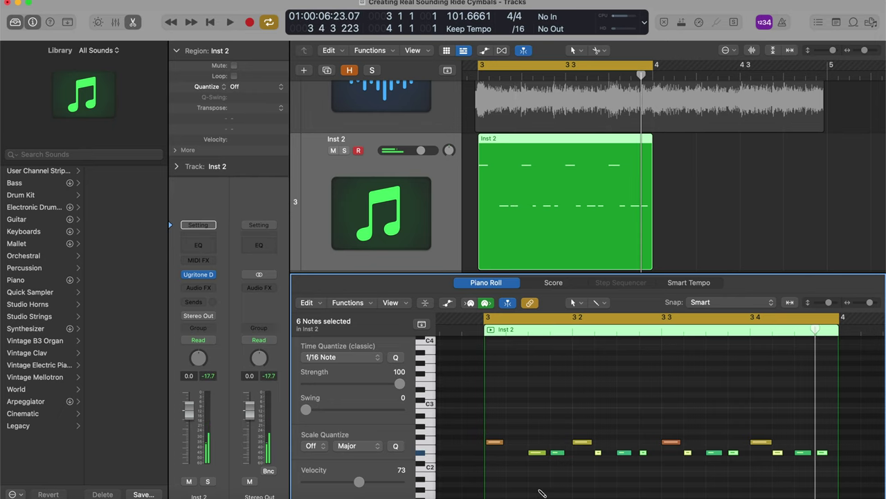
key(super+shift+z)
key(space)
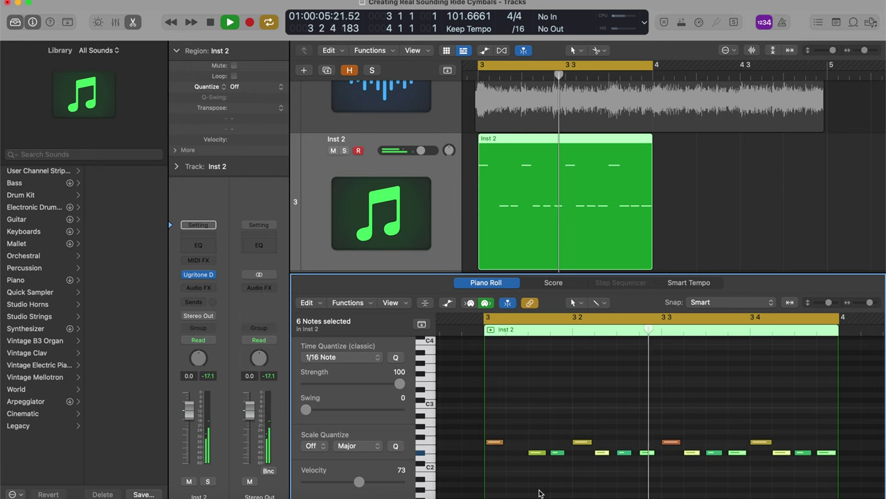
key(space)
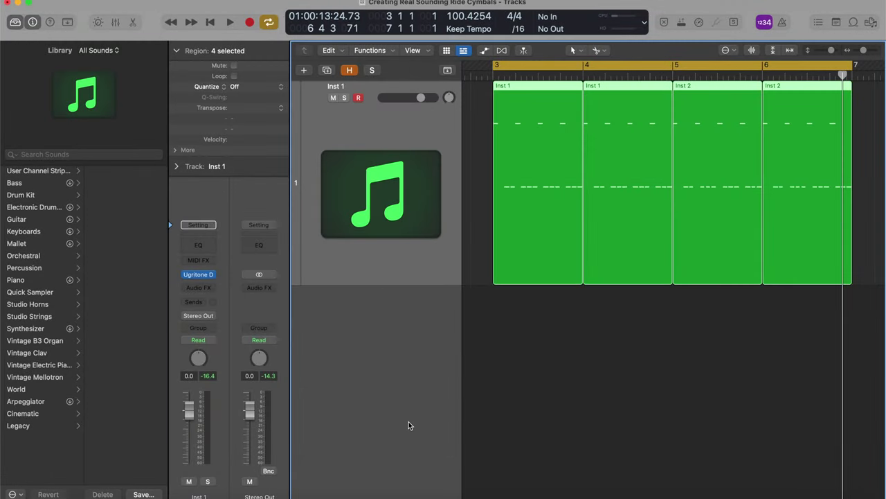
Step: Open the four Inst 1 and Inst 2 ride regions in the Piano Roll and play them from bar 3
double_click(565, 188)
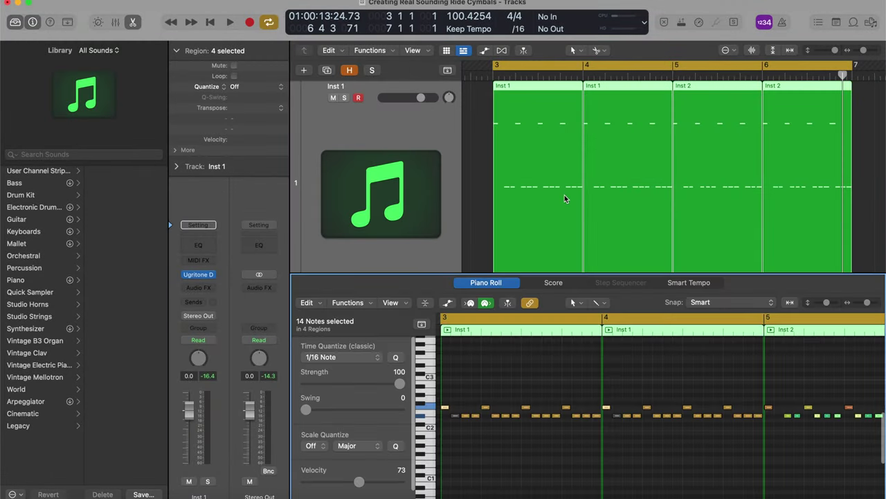
scroll(604, 418, down, 3)
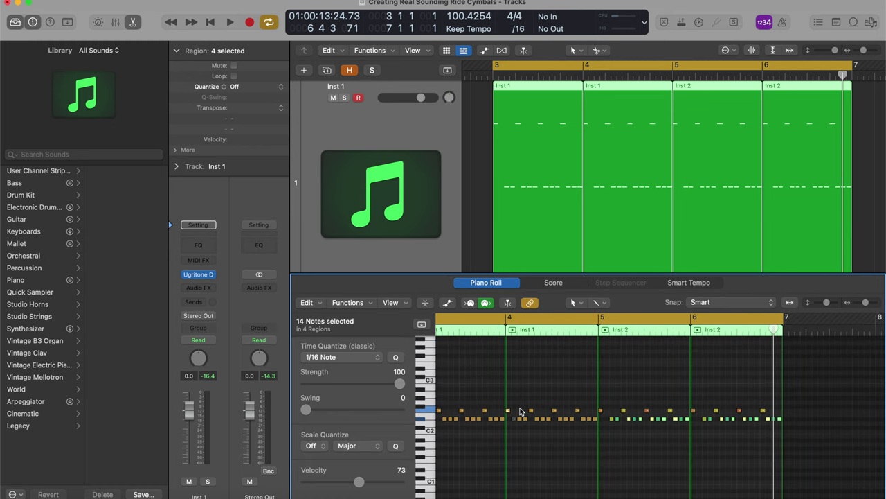
scroll(471, 429, left, 2)
scroll(471, 433, left, 1)
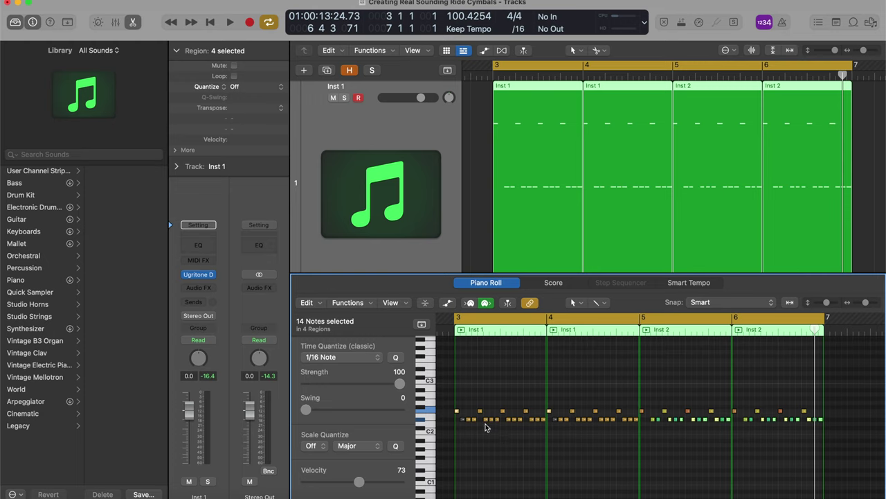
mouse_move(487, 424)
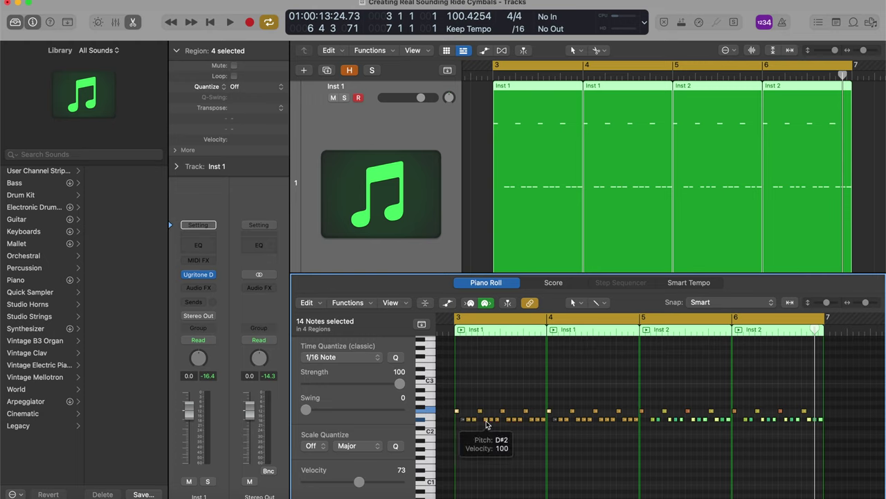
scroll(540, 426, right, 3)
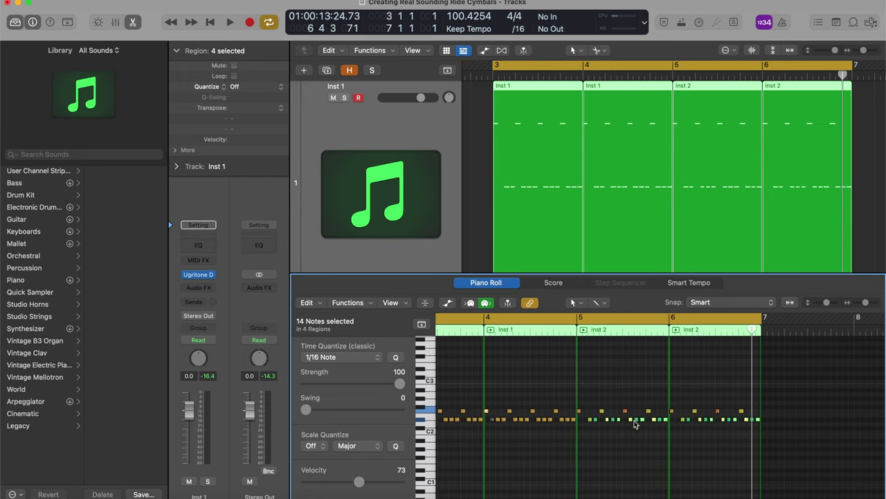
scroll(638, 424, left, 3)
key(space)
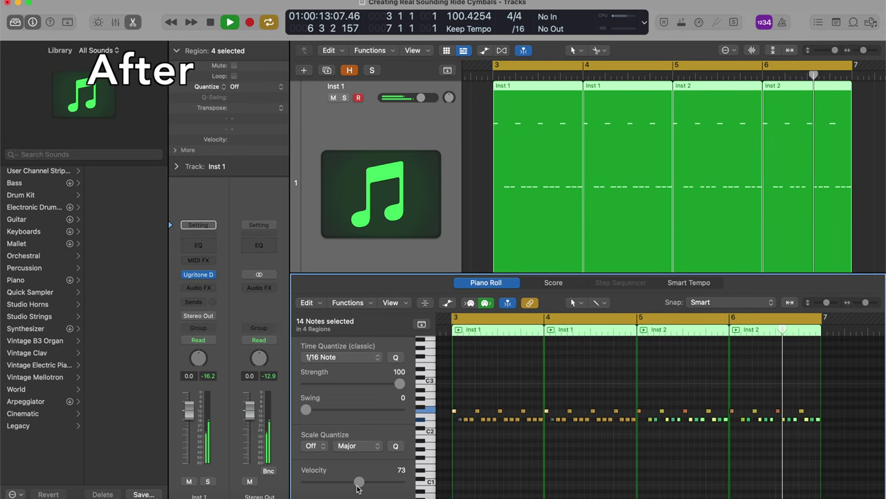
key(space)
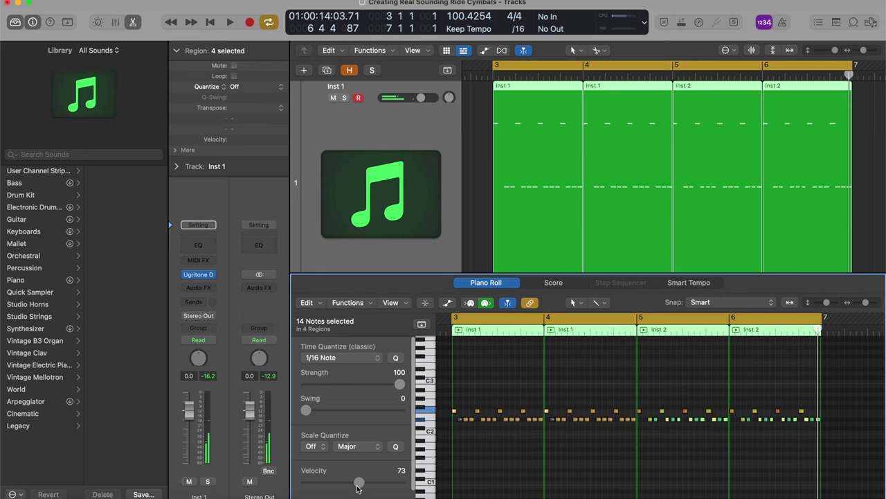
key(super+Right)
scroll(621, 470, right, 5)
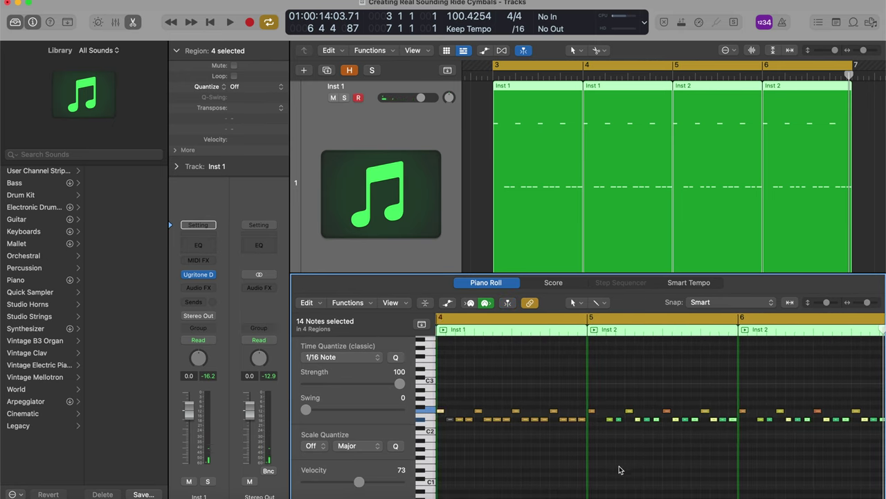
key(super+Left)
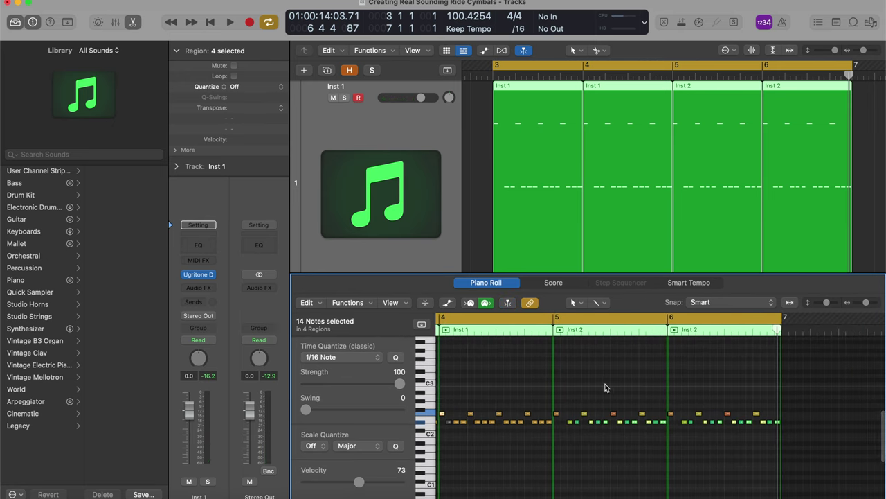